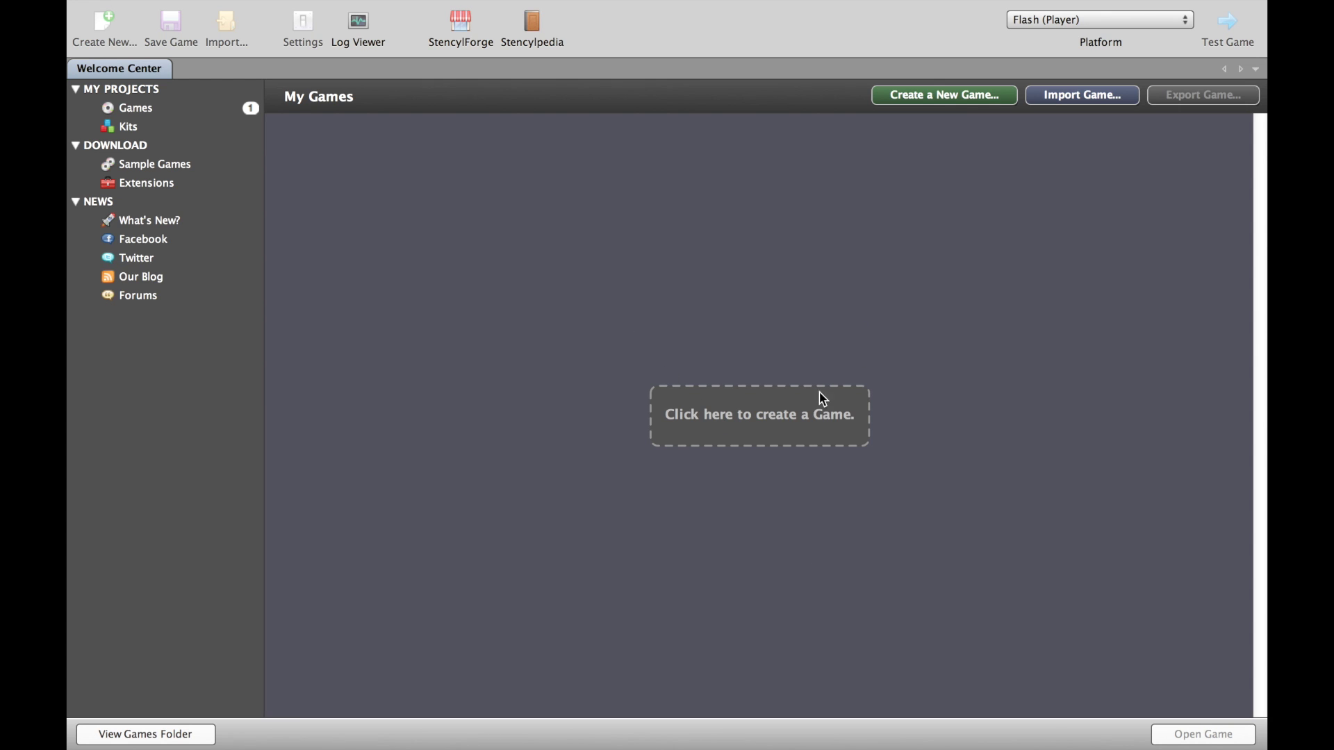
Create a blank-template game named 'New Game' with screen width 800 and height 600.
{"action": "left_click", "coordinate": [753, 431]}
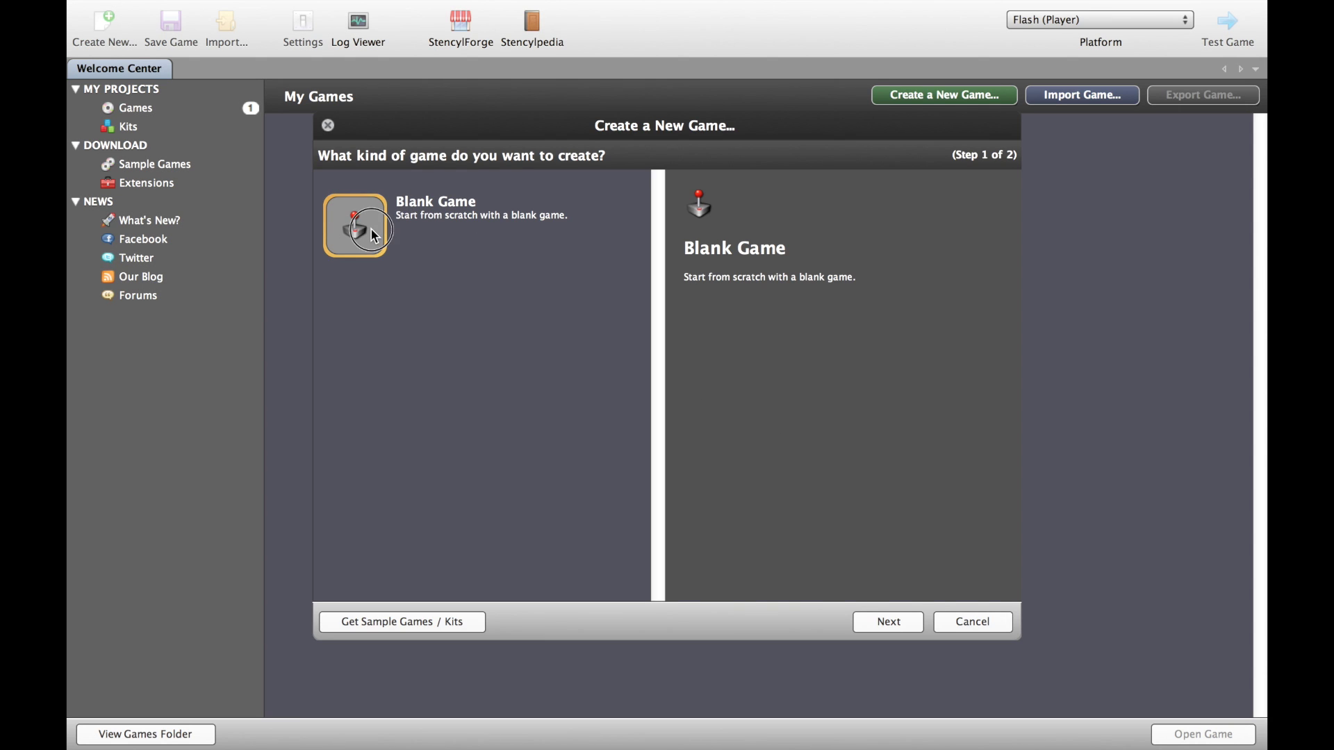
{"action": "left_click", "coordinate": [902, 628]}
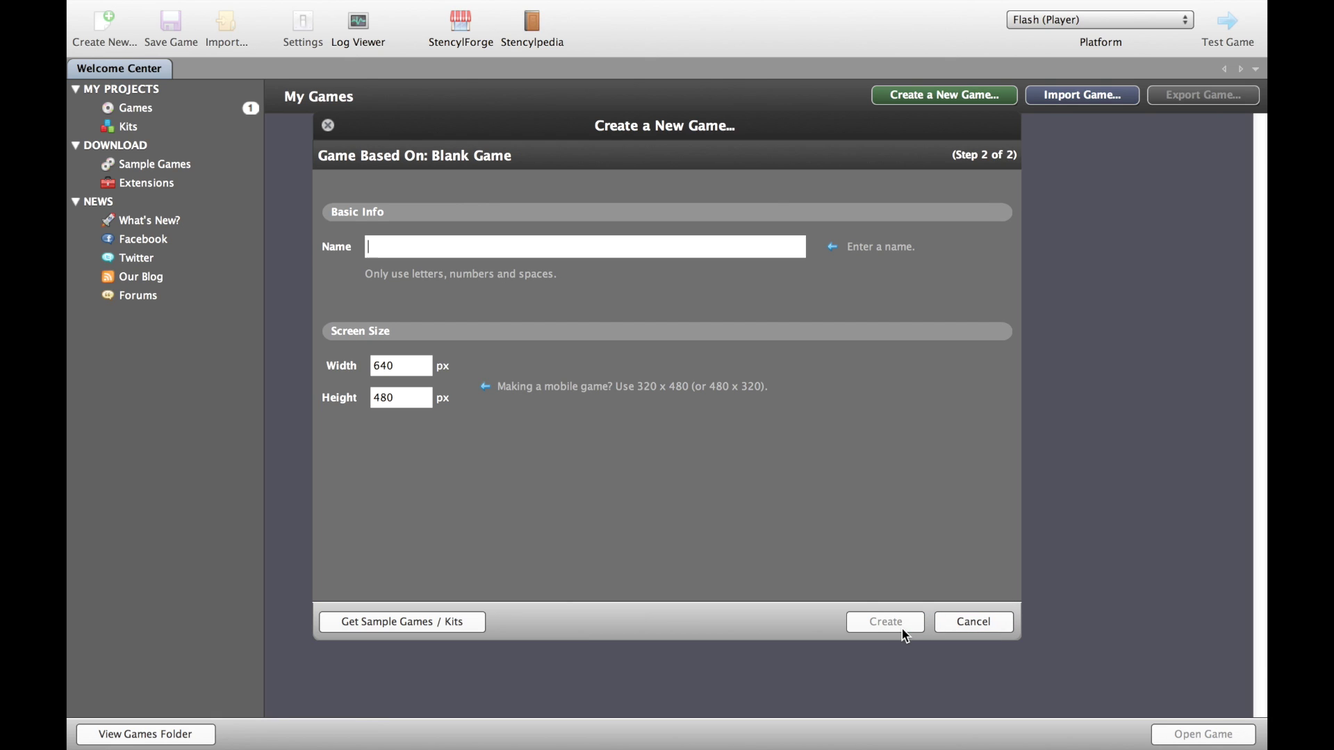
{"action": "type", "text": "New Game"}
{"action": "double_click", "coordinate": [409, 366]}
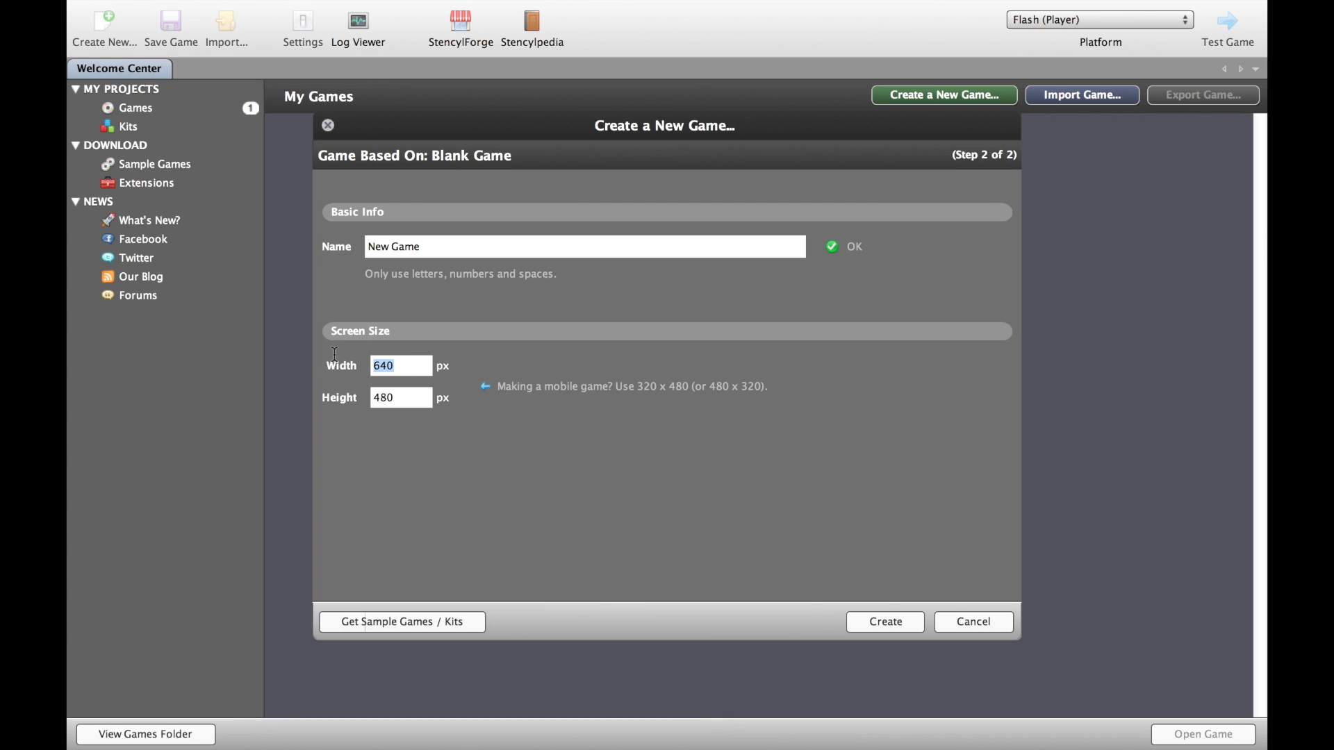
{"action": "type", "text": "800"}
{"action": "key", "text": "Tab"}
{"action": "type", "text": "600"}
{"action": "left_click", "coordinate": [879, 622]}
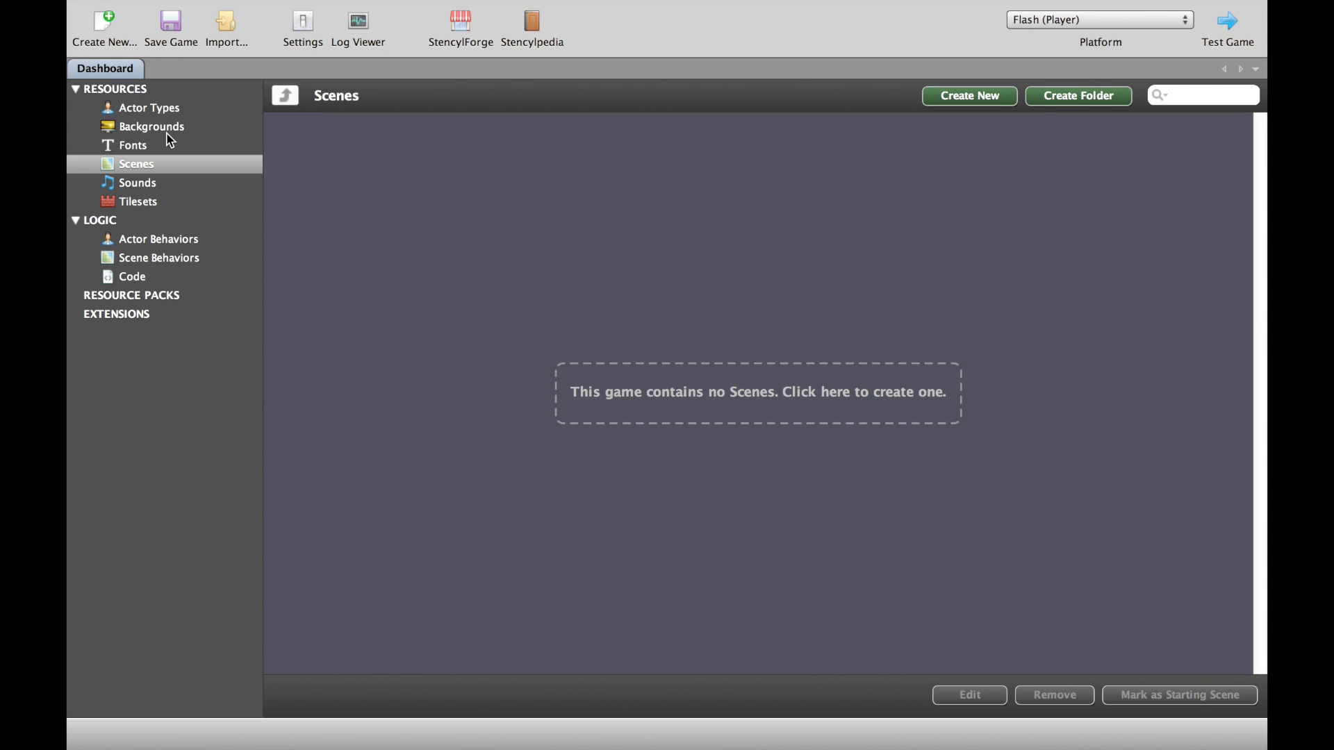
{"action": "left_click", "coordinate": [159, 111]}
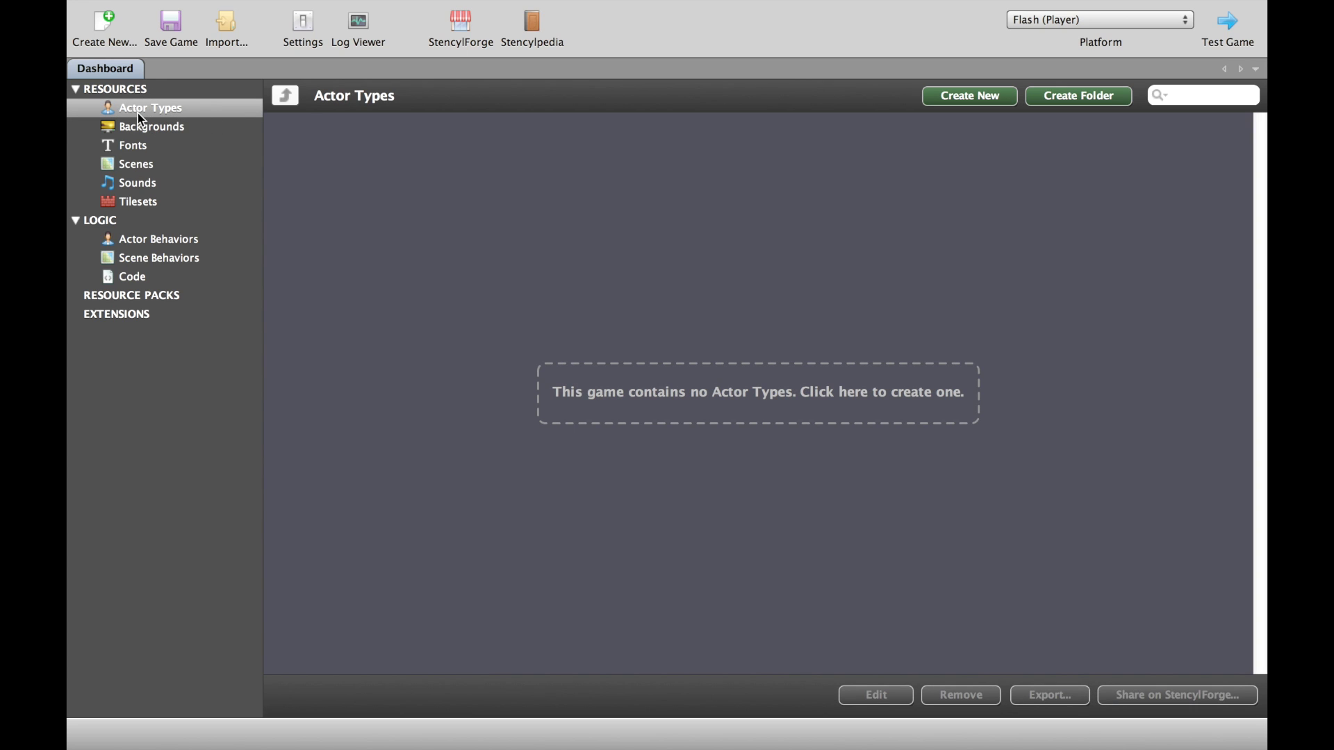
{"action": "left_click", "coordinate": [189, 125]}
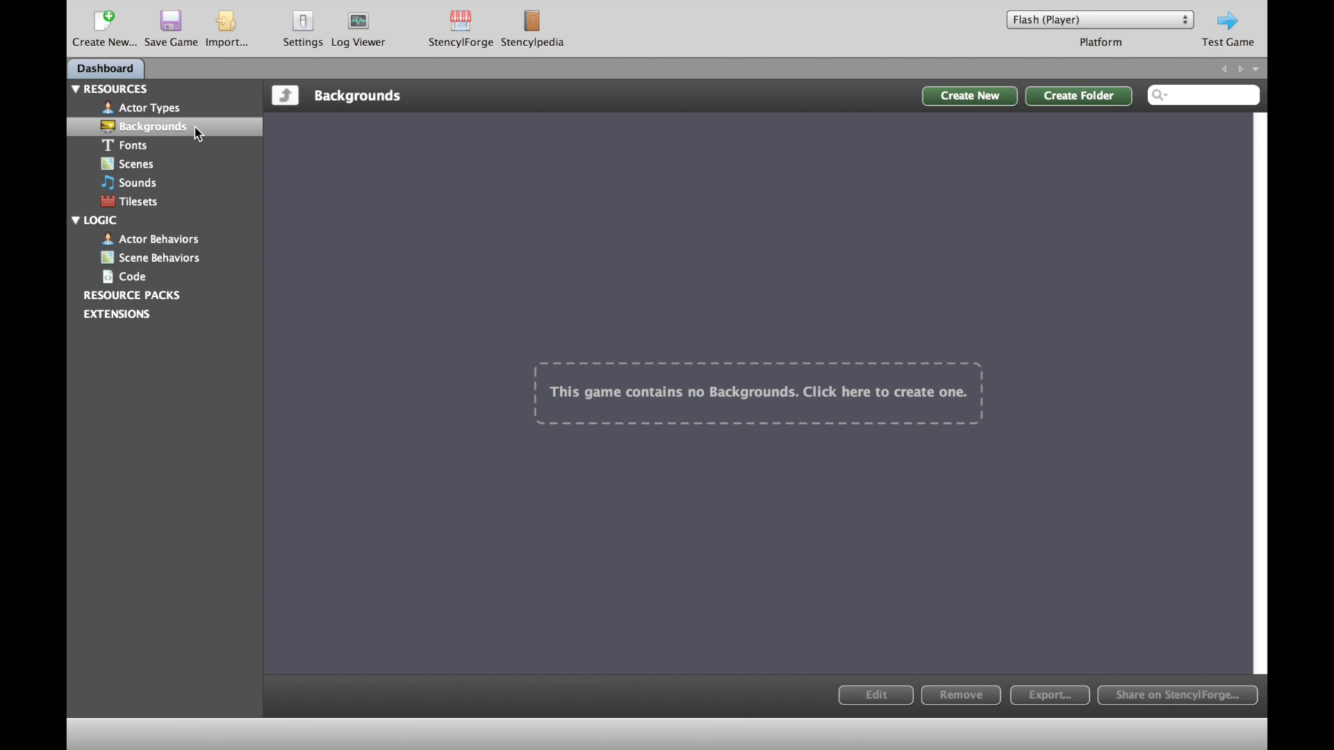
{"action": "left_click", "coordinate": [165, 172]}
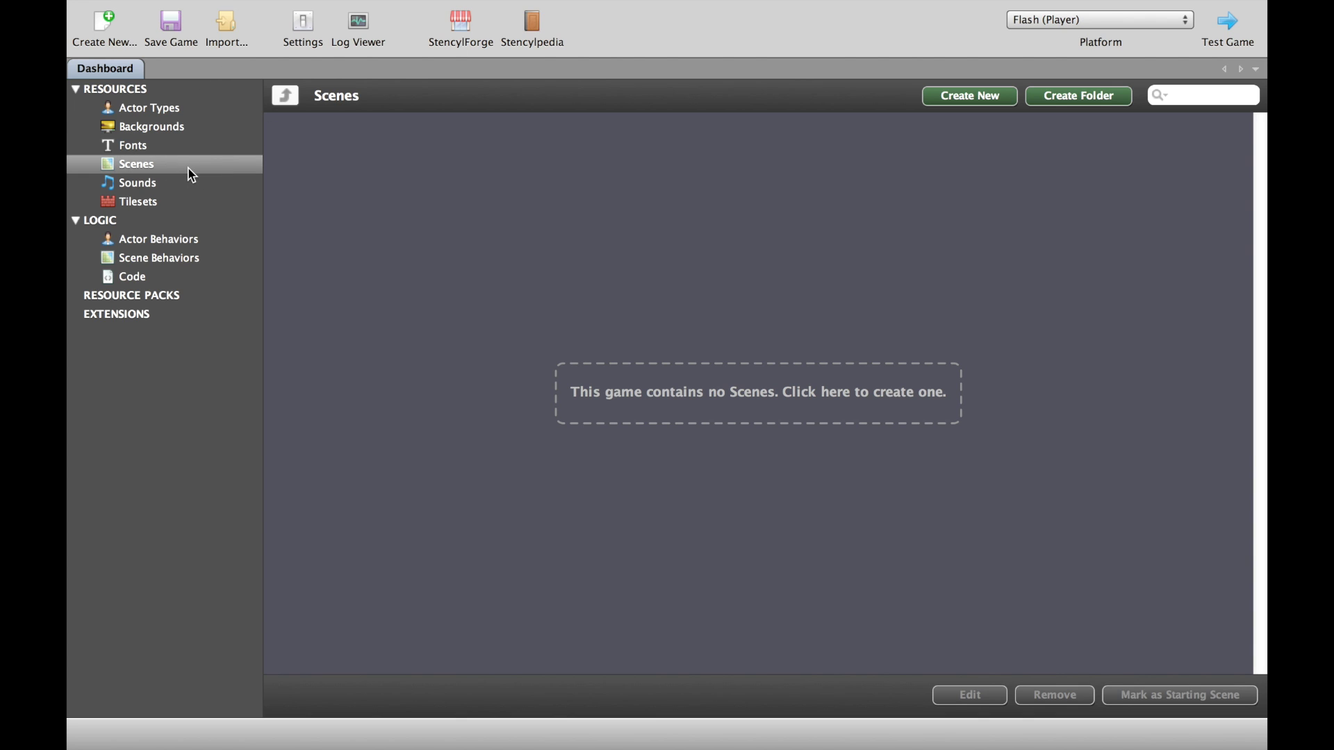
Create the 'Level 1' scene (25 × 19 tiles of 32 px) and open it in the scene editor.
{"action": "left_click", "coordinate": [701, 386]}
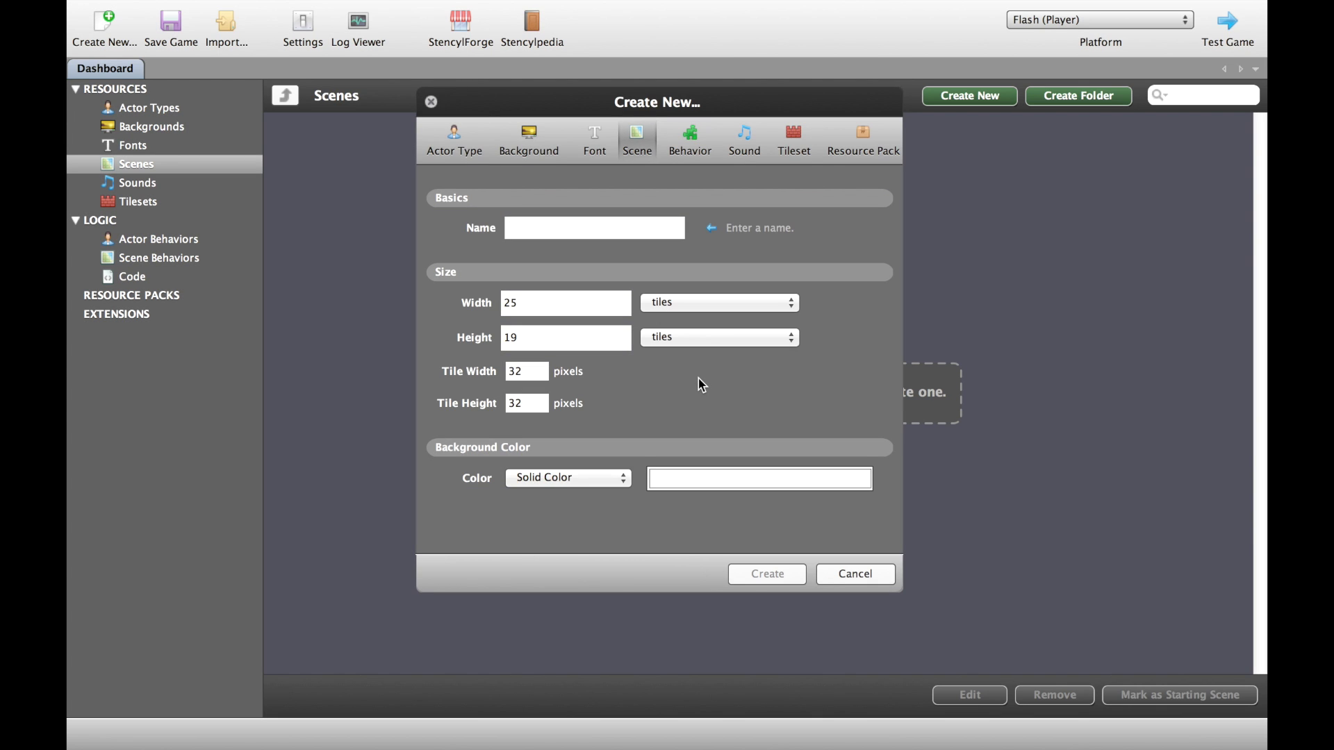
{"action": "type", "text": "Level 1"}
{"action": "left_click", "coordinate": [770, 575]}
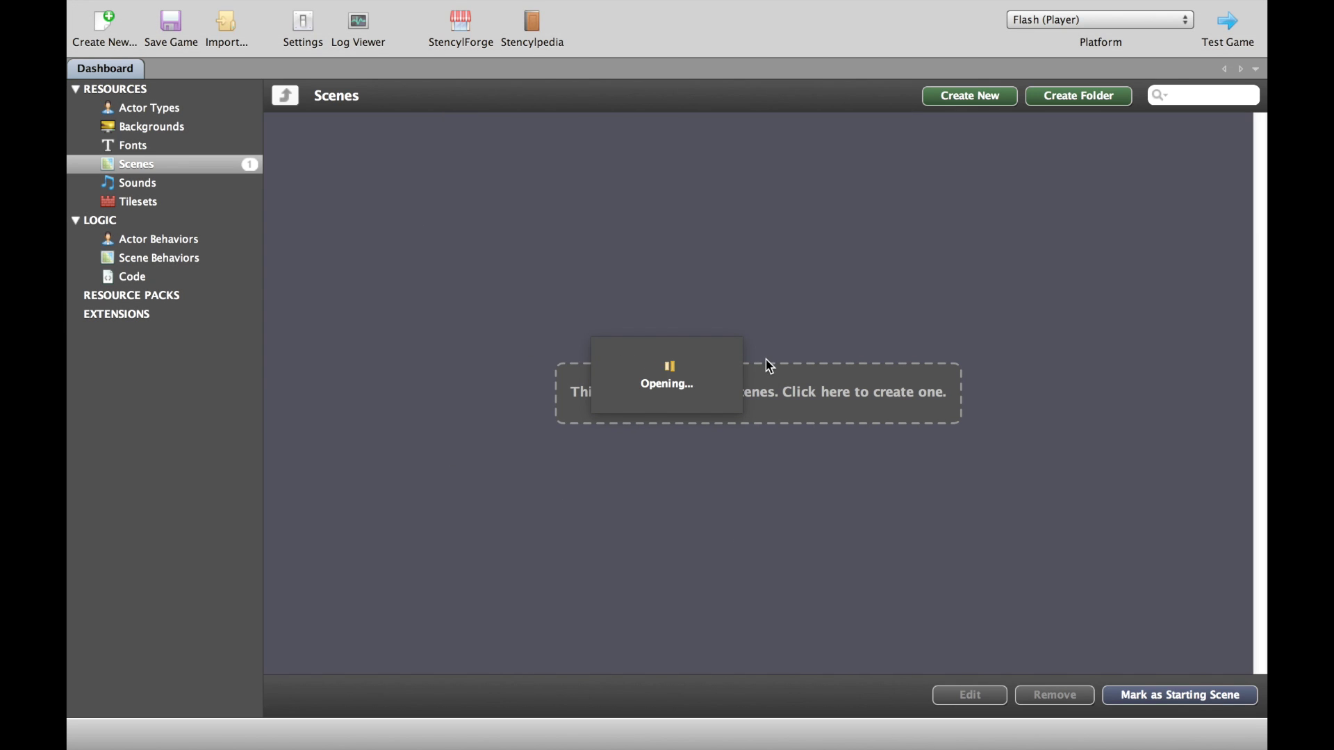
{"action": "scroll", "coordinate": [671, 373], "scroll_direction": "down", "scroll_amount": 2}
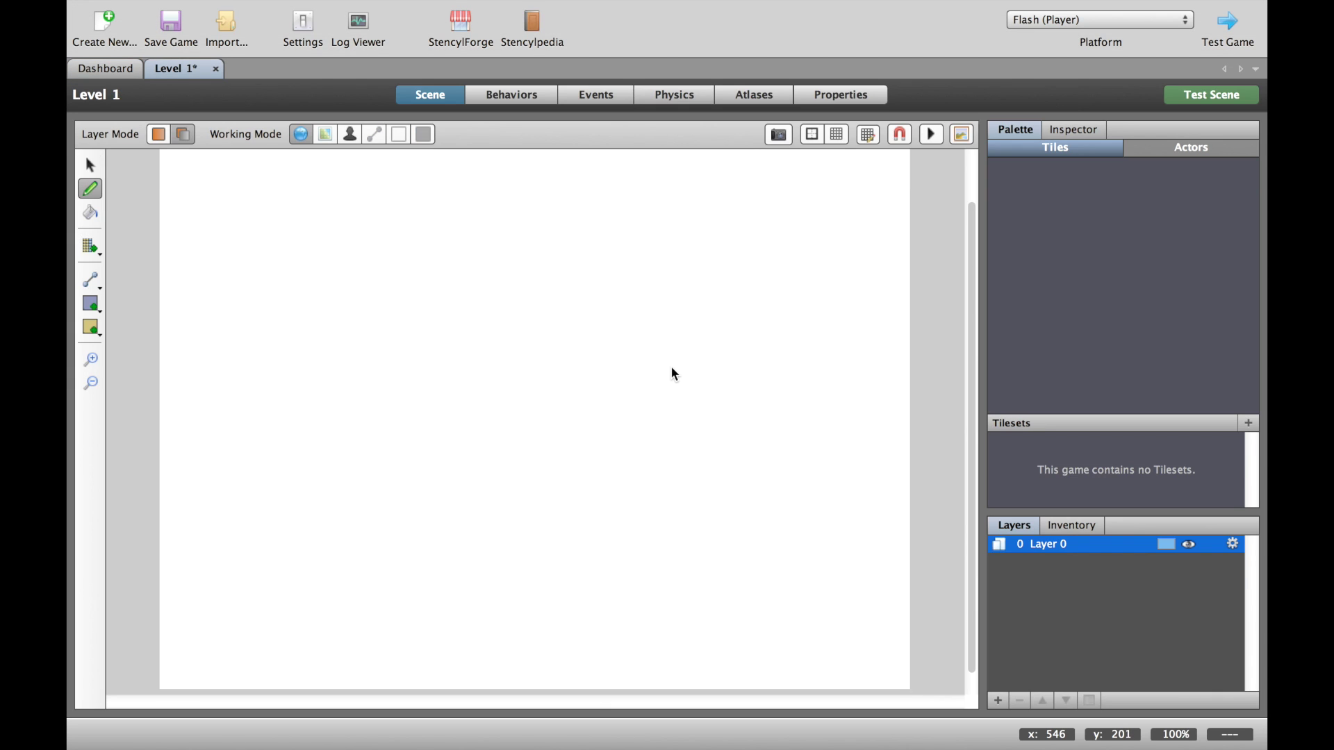
{"action": "scroll", "coordinate": [728, 316], "scroll_direction": "up", "scroll_amount": 2}
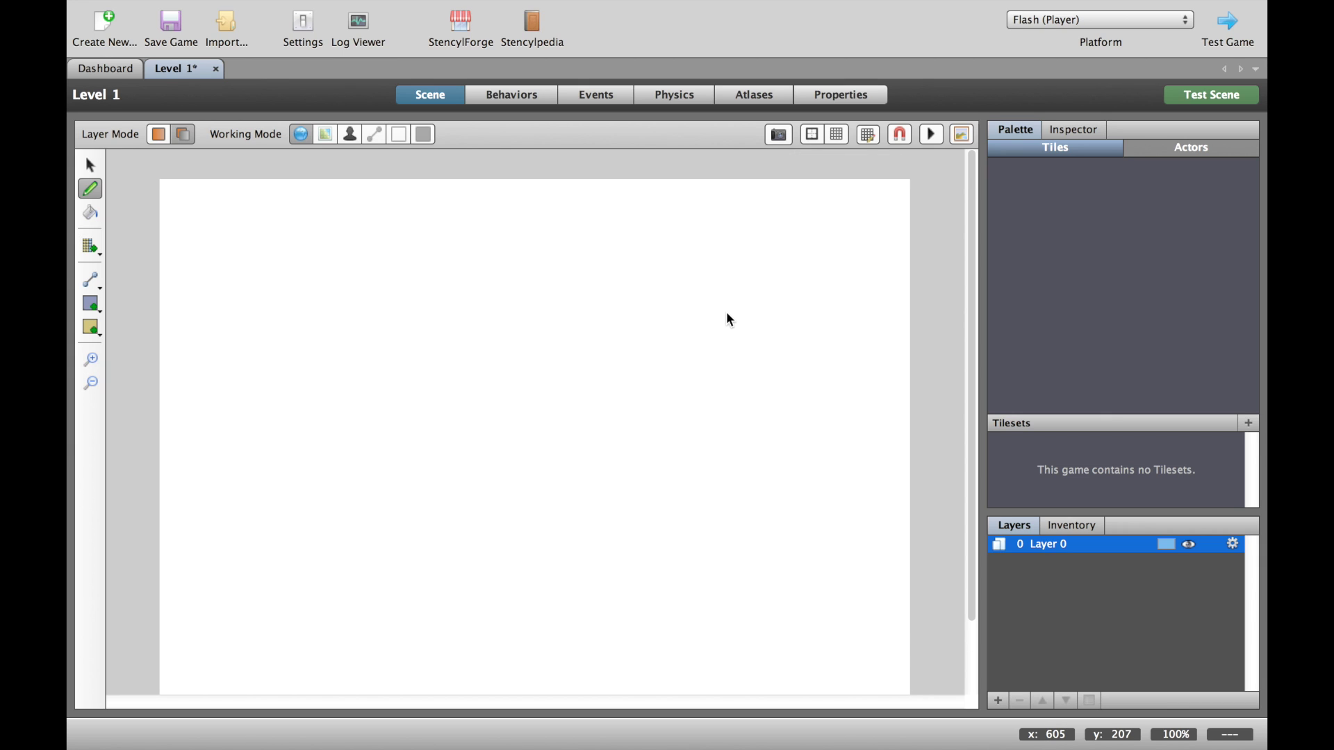
Download the Stencyl Book Croc actor type from StencylForge's Actor Types into the game.
{"action": "left_click", "coordinate": [104, 70]}
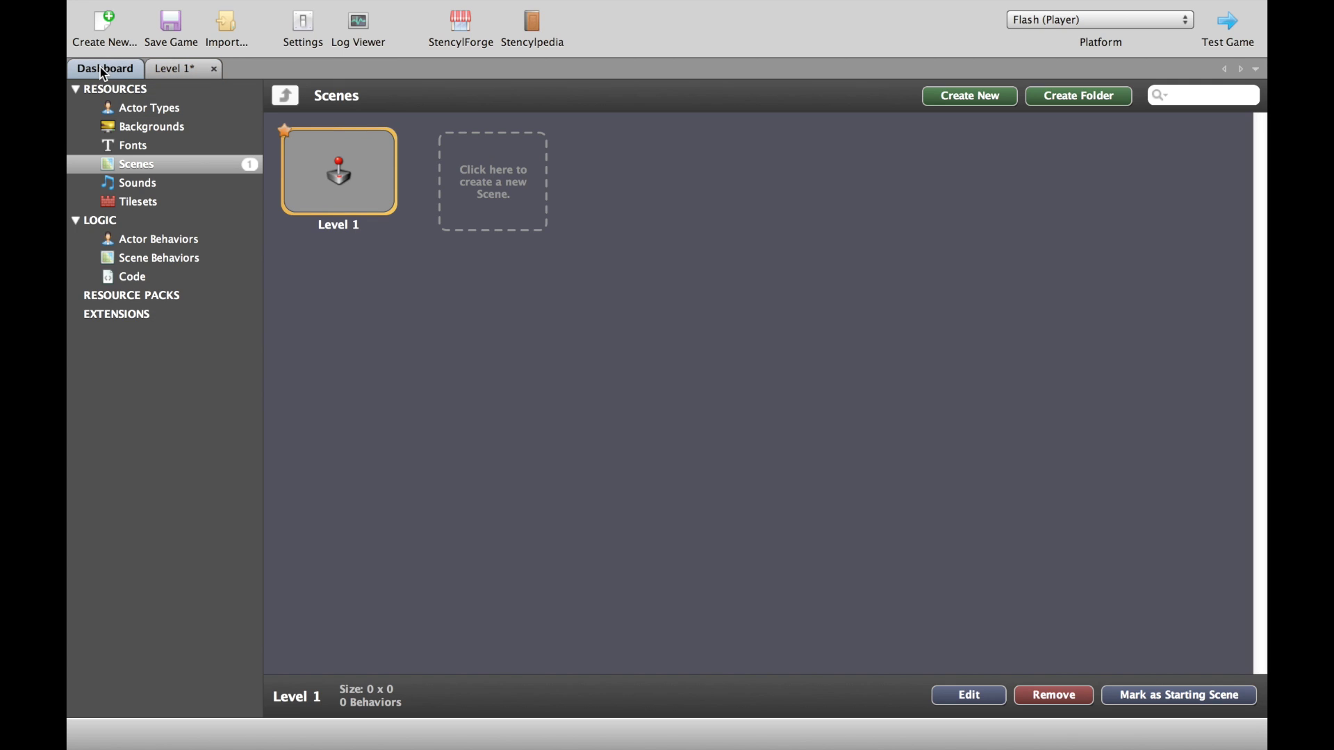
{"action": "left_click", "coordinate": [179, 111]}
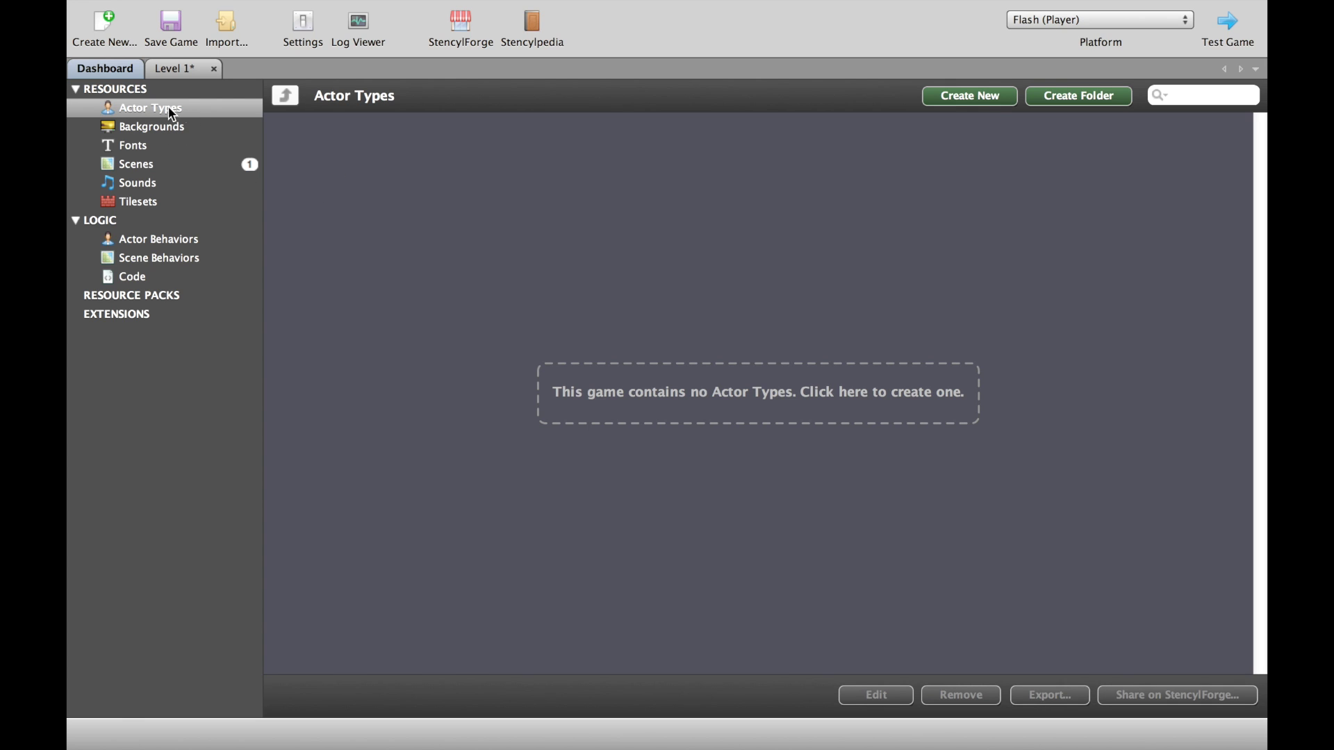
{"action": "left_click", "coordinate": [461, 24]}
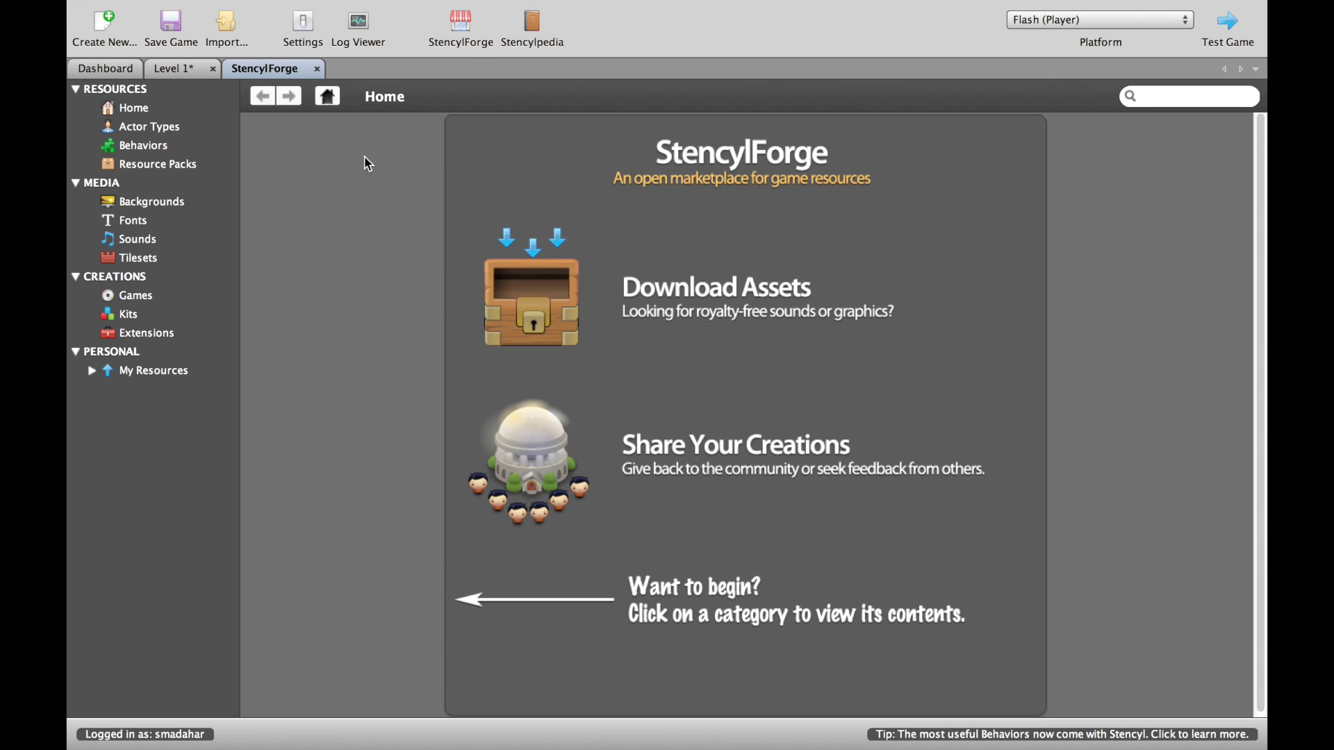
{"action": "left_click", "coordinate": [150, 126]}
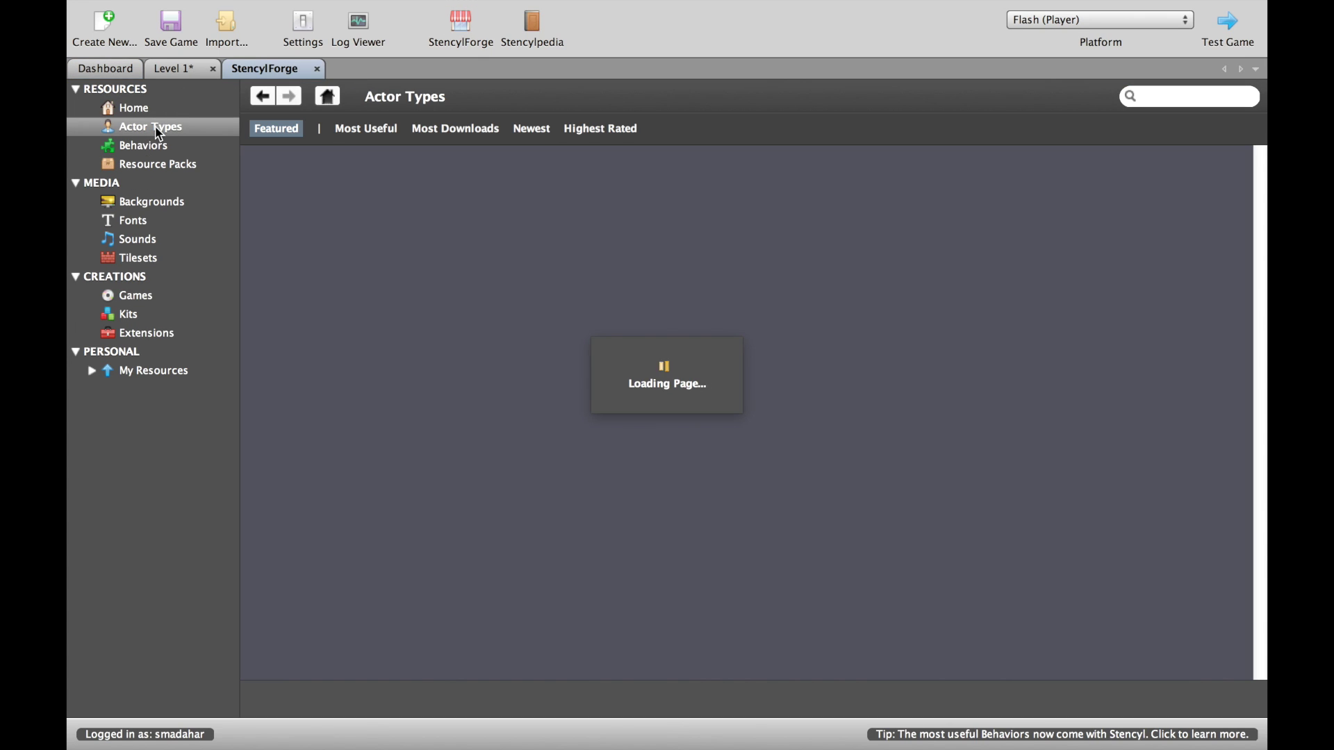
{"action": "scroll", "coordinate": [1068, 599], "scroll_direction": "down", "scroll_amount": 3}
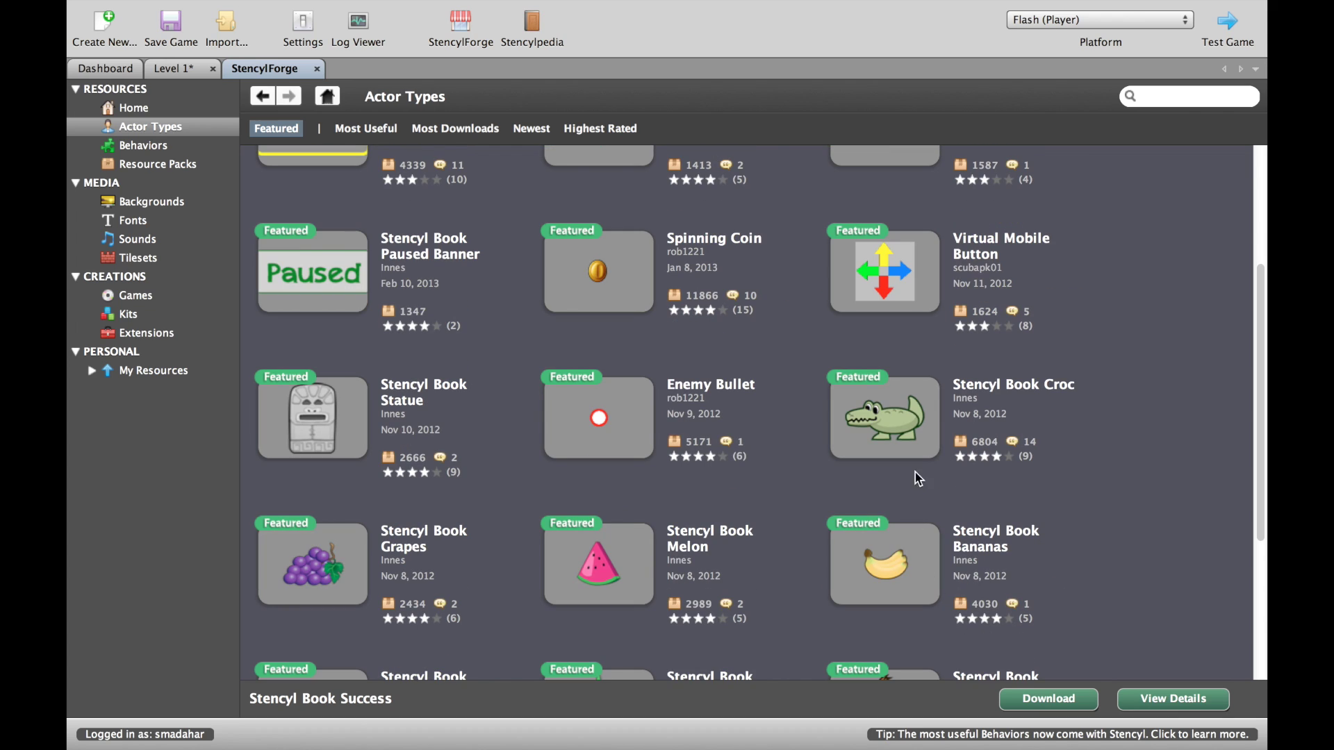
{"action": "left_click", "coordinate": [915, 448]}
{"action": "left_click", "coordinate": [1049, 699]}
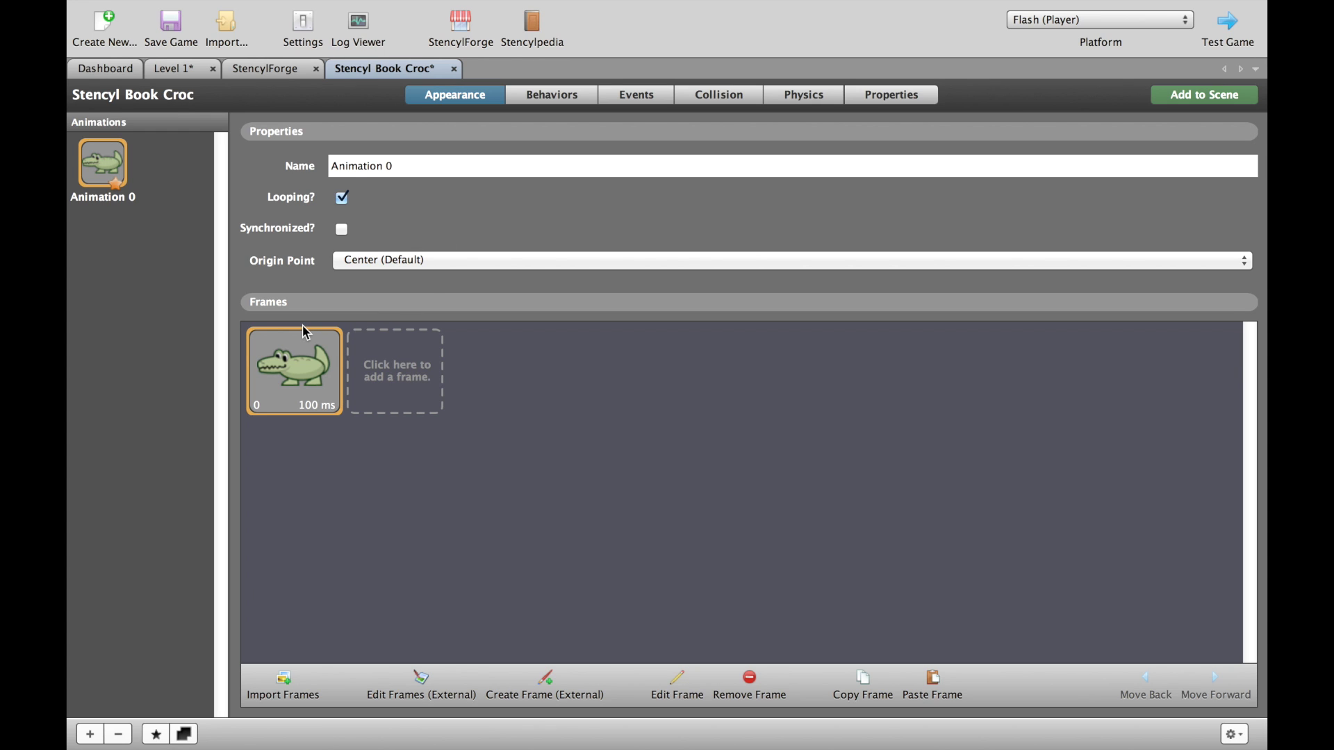
Download the Universe background from StencylForge's Backgrounds section into the game.
{"action": "left_click", "coordinate": [278, 71]}
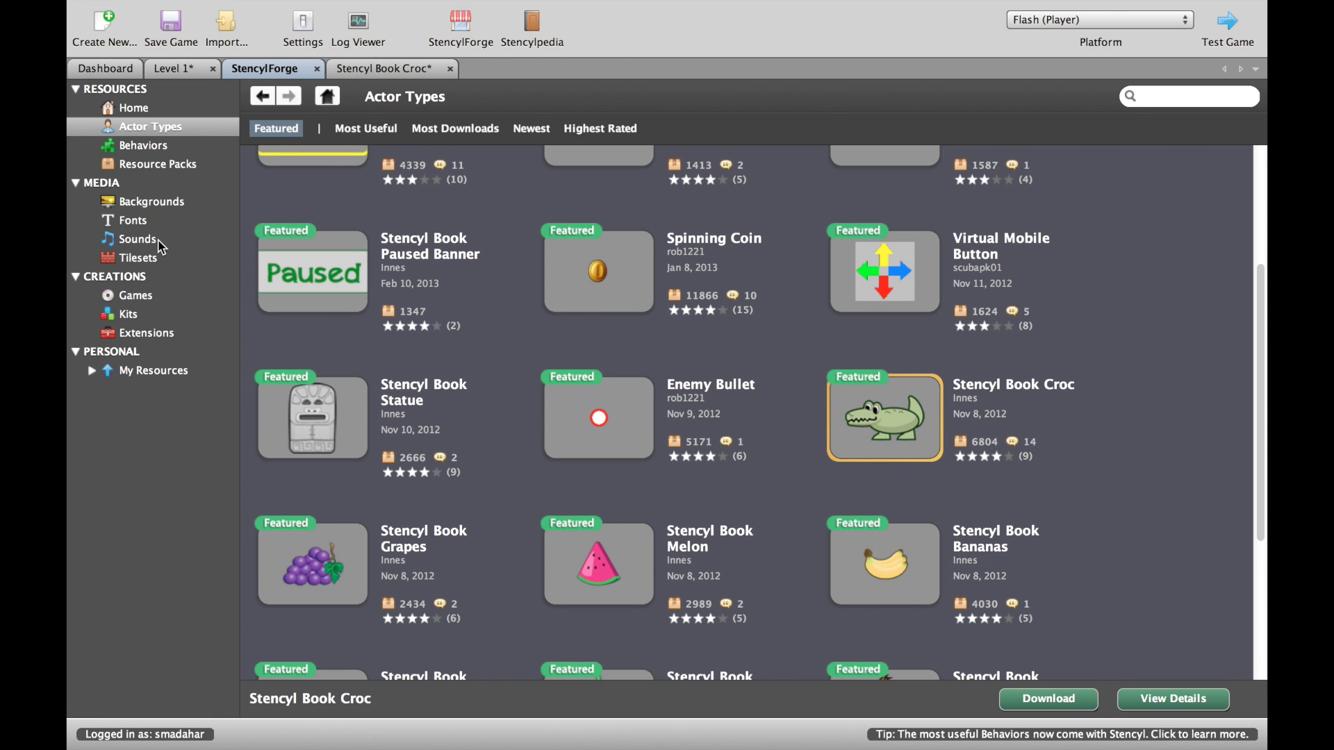
{"action": "left_click", "coordinate": [161, 201]}
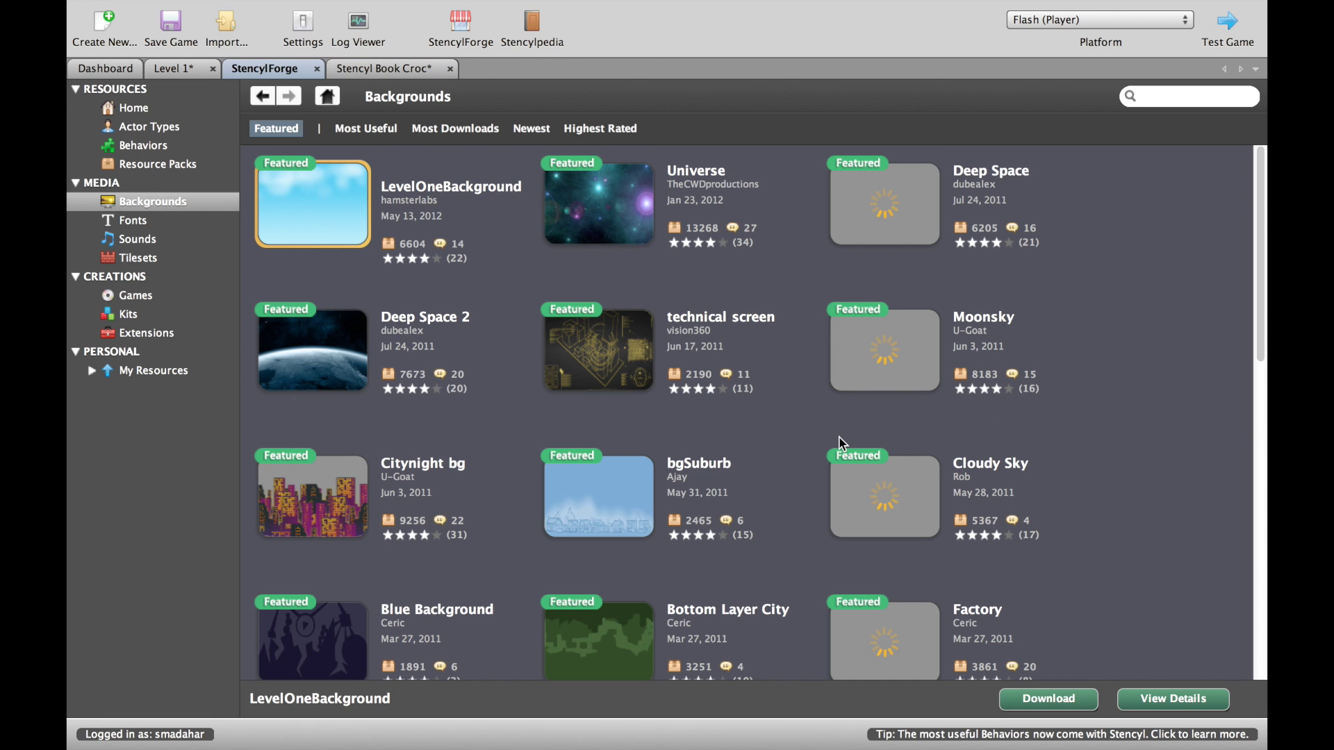
{"action": "left_click", "coordinate": [602, 195]}
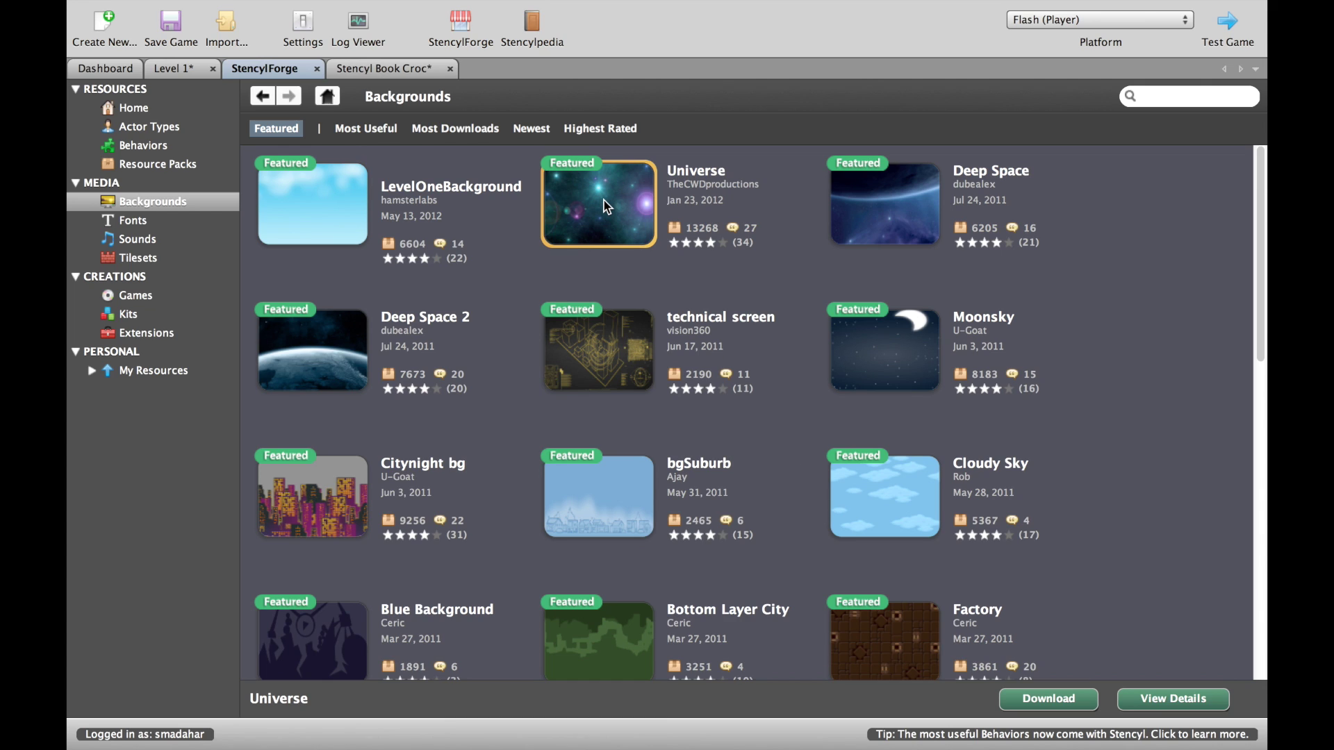
{"action": "left_click", "coordinate": [1085, 704]}
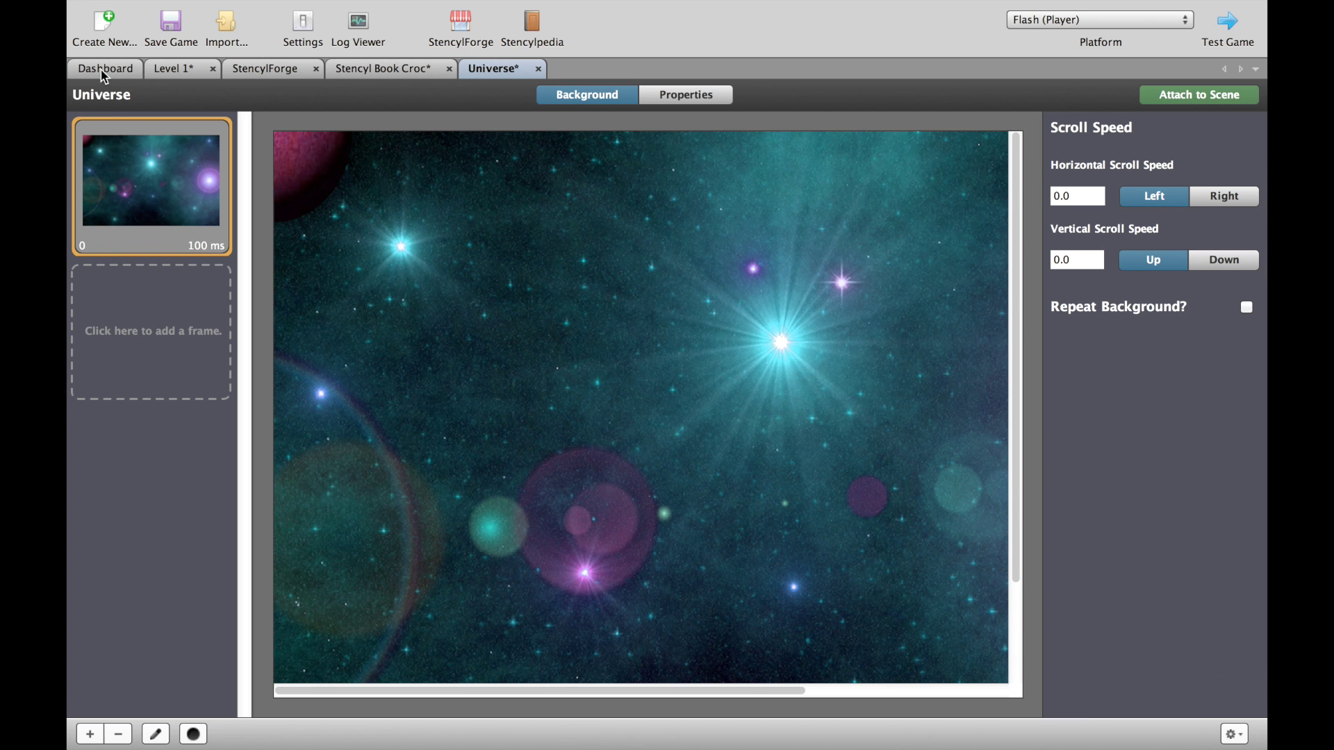
Browse the Dashboard lists, close the Level 1 editor with saving, and show Backgrounds.
{"action": "left_click", "coordinate": [109, 70]}
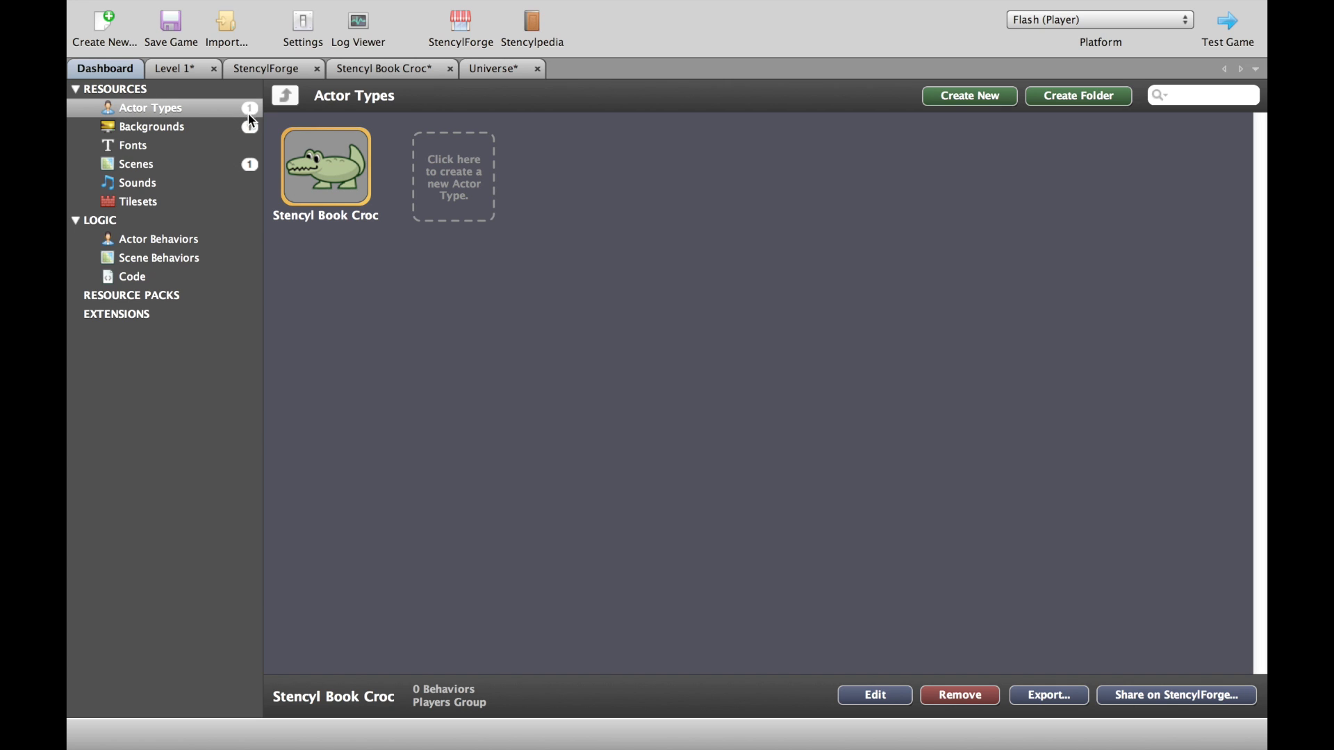
{"action": "mouse_move", "coordinate": [327, 161]}
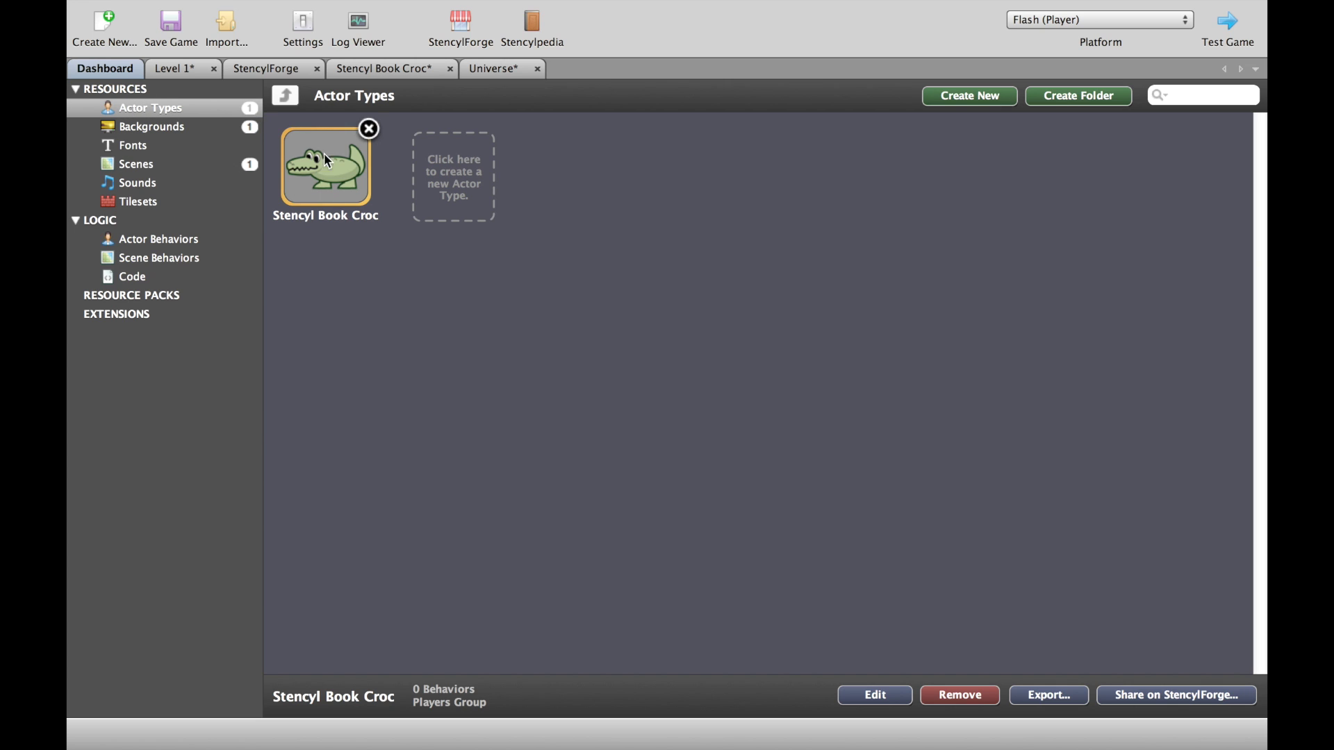
{"action": "left_click", "coordinate": [197, 128]}
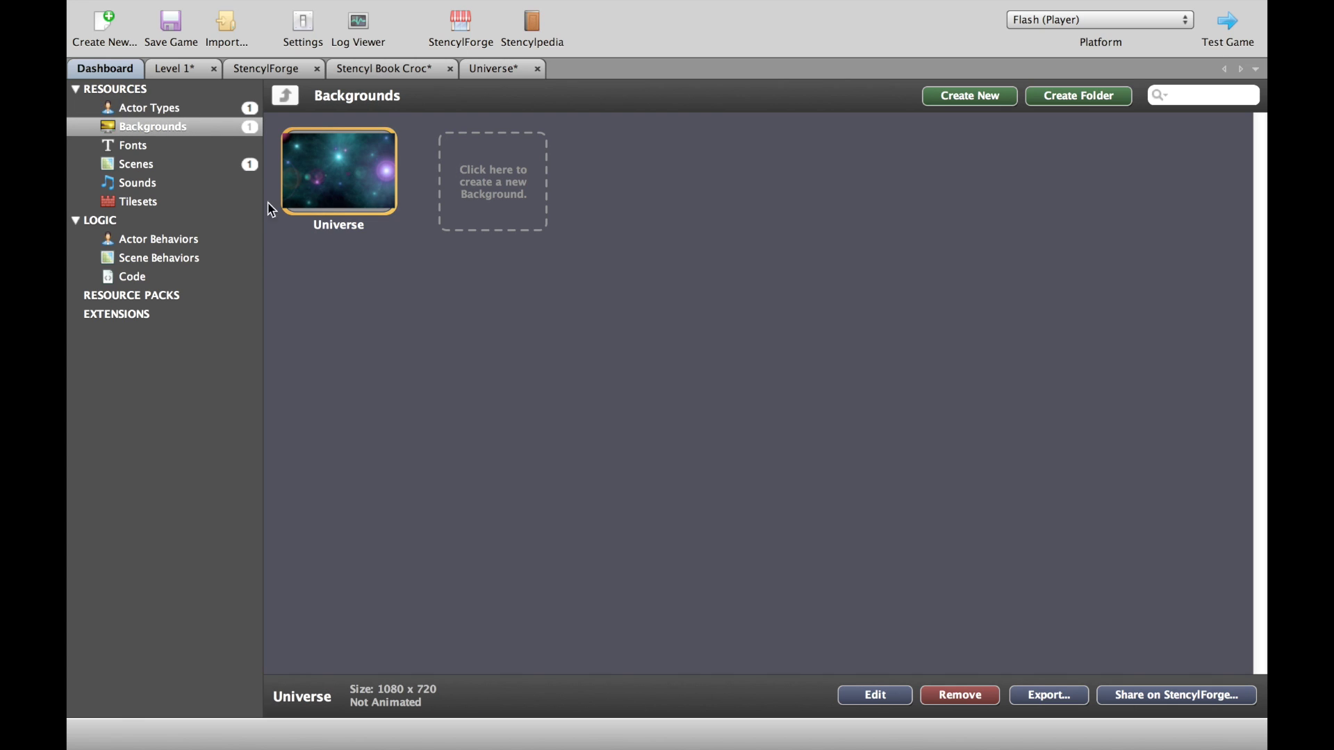
{"action": "mouse_move", "coordinate": [297, 209]}
{"action": "left_click", "coordinate": [202, 179]}
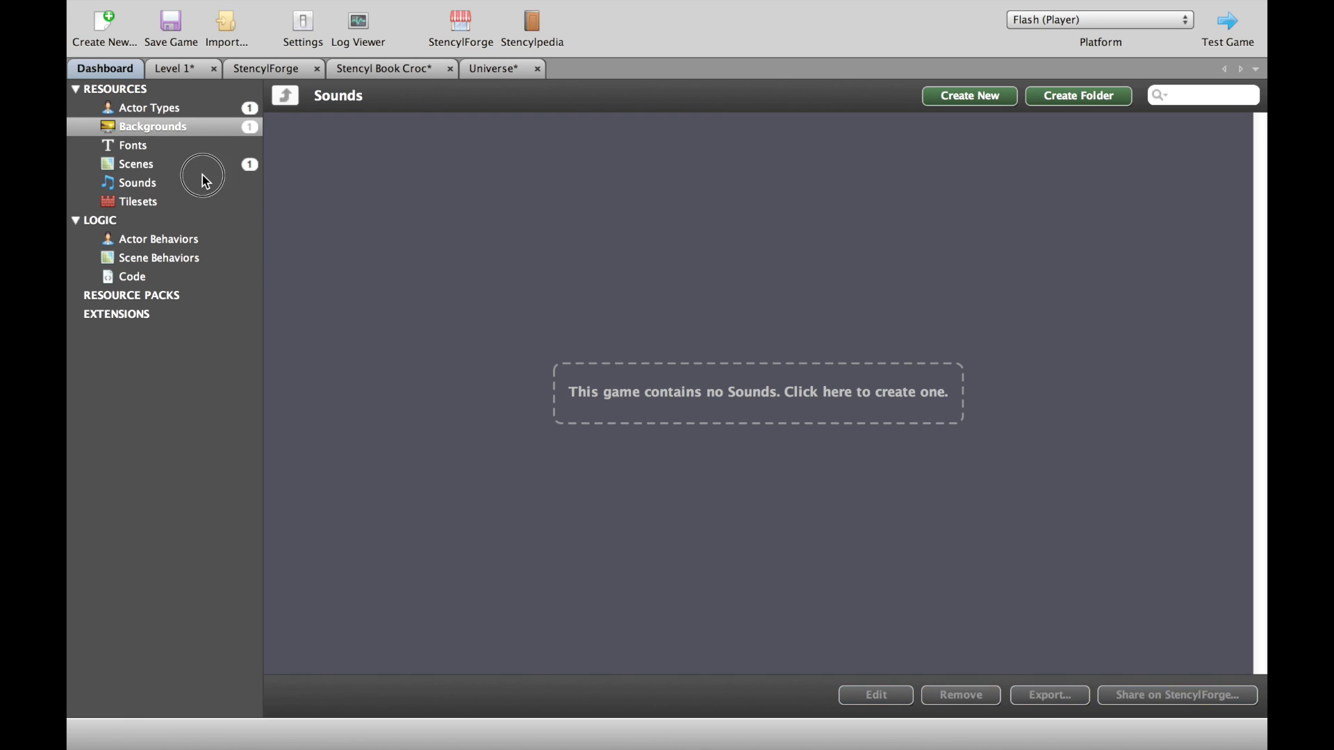
{"action": "left_click", "coordinate": [201, 166]}
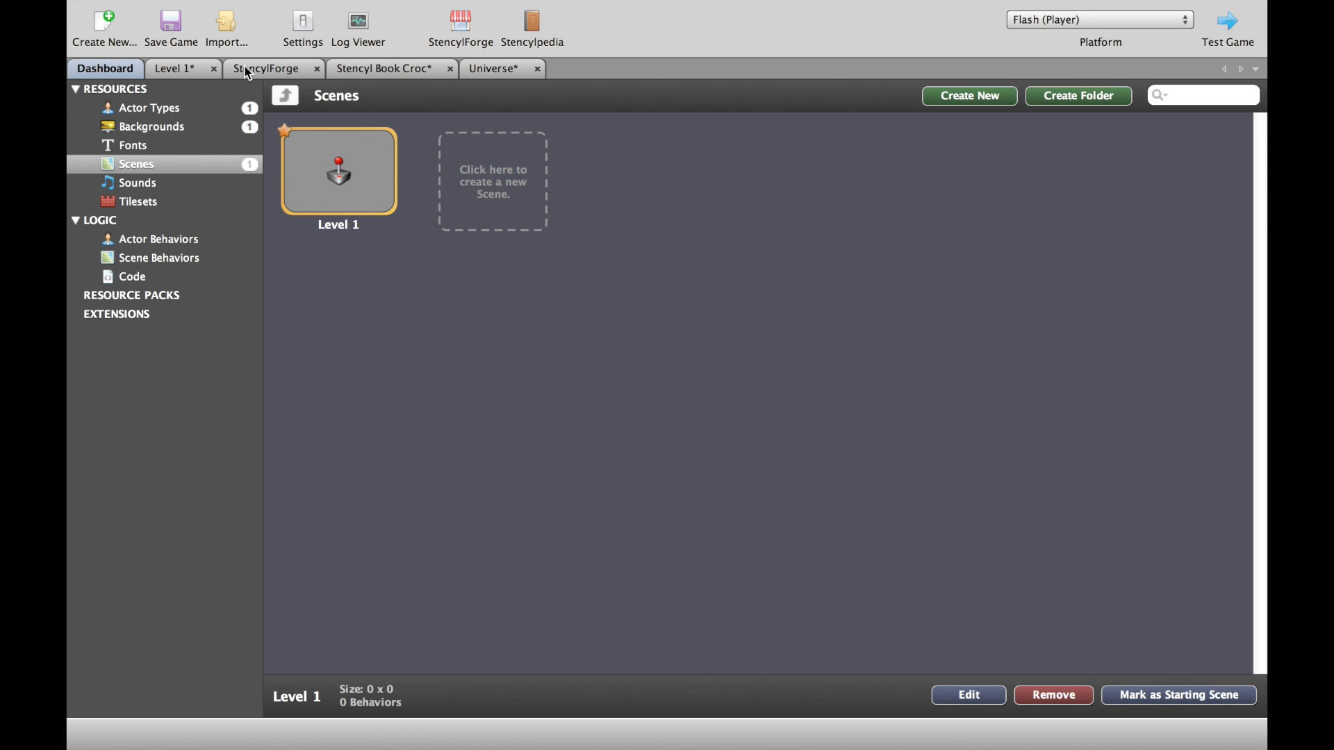
{"action": "left_click", "coordinate": [214, 69]}
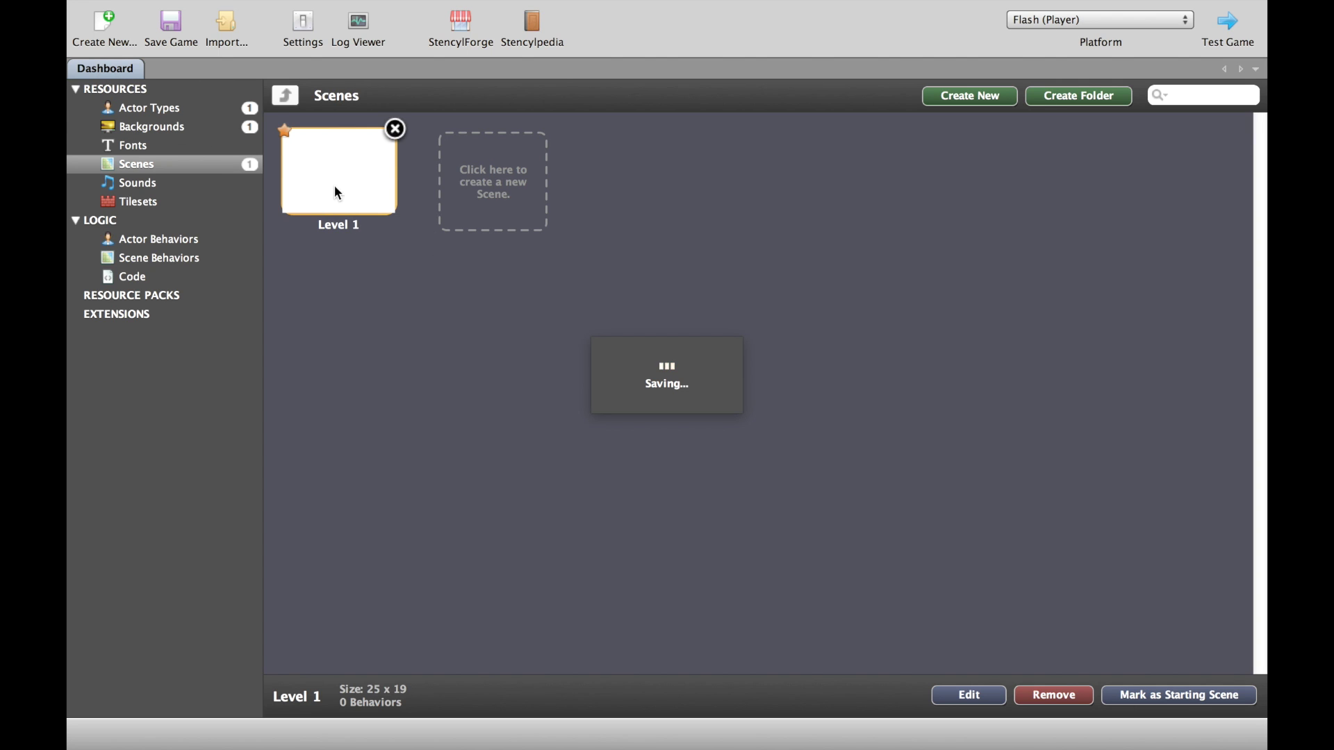
{"action": "left_click", "coordinate": [177, 128]}
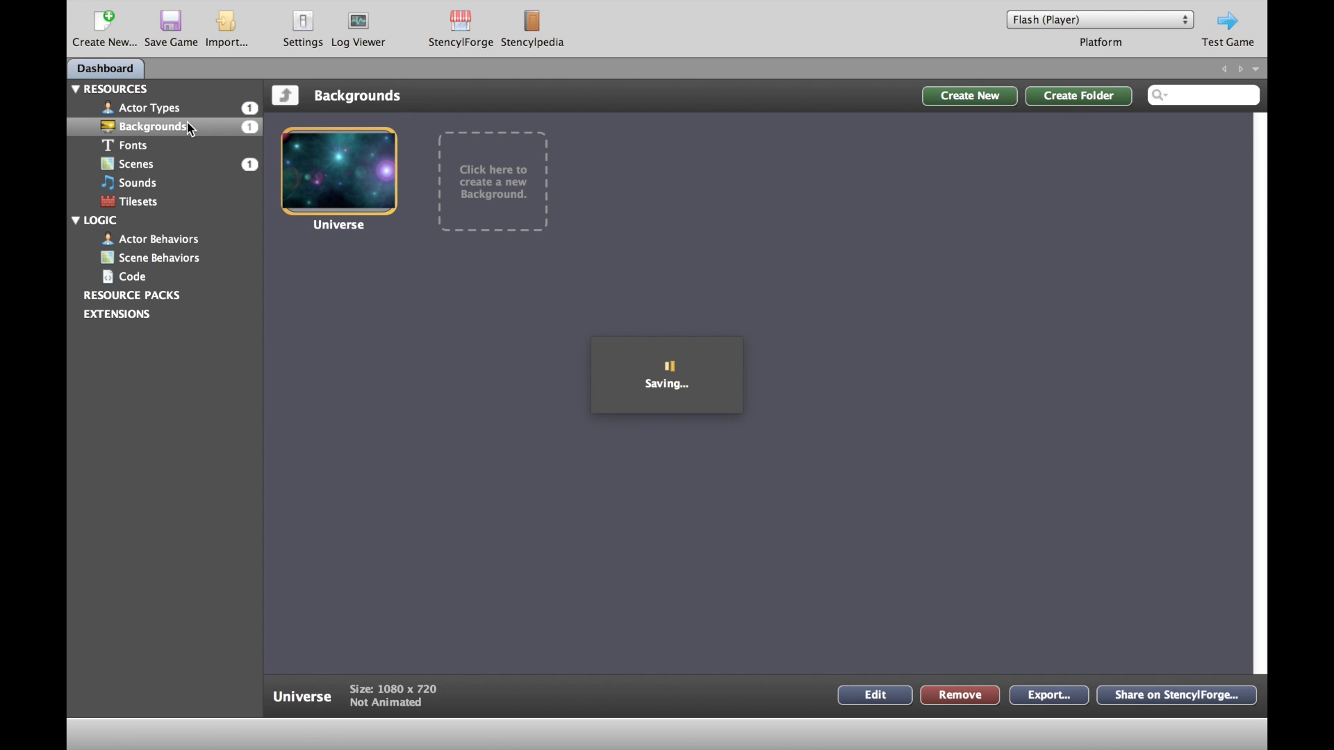
Attach the Universe background to Level 1, adding it as layer 1 above Layer 0.
{"action": "double_click", "coordinate": [299, 169]}
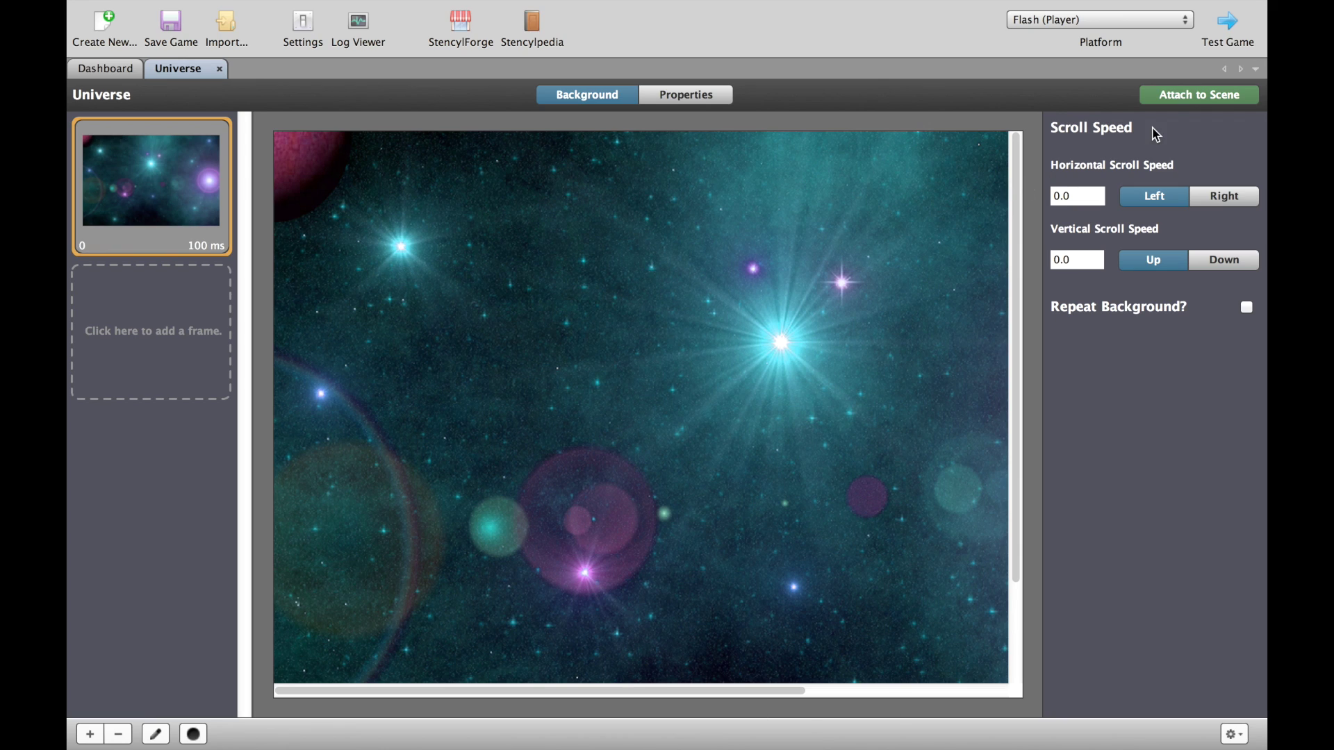
{"action": "left_click", "coordinate": [1187, 102]}
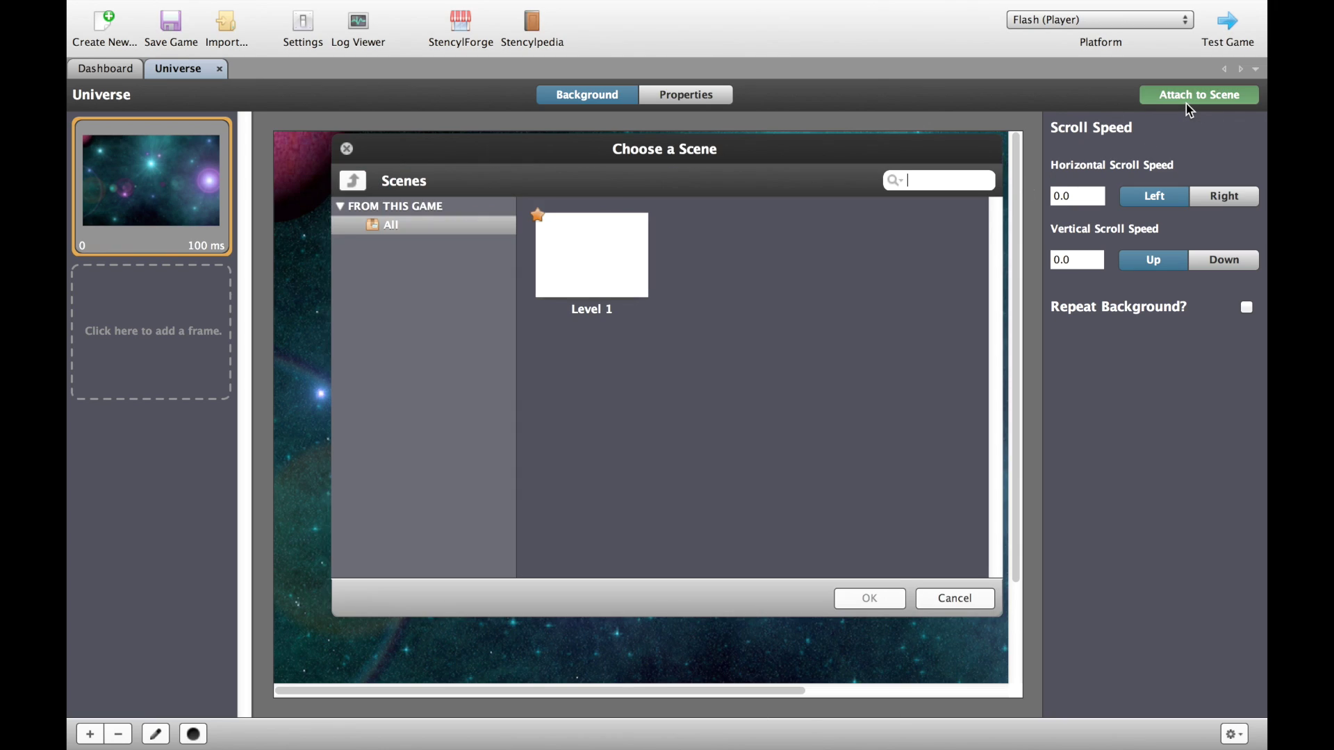
{"action": "left_click", "coordinate": [628, 273]}
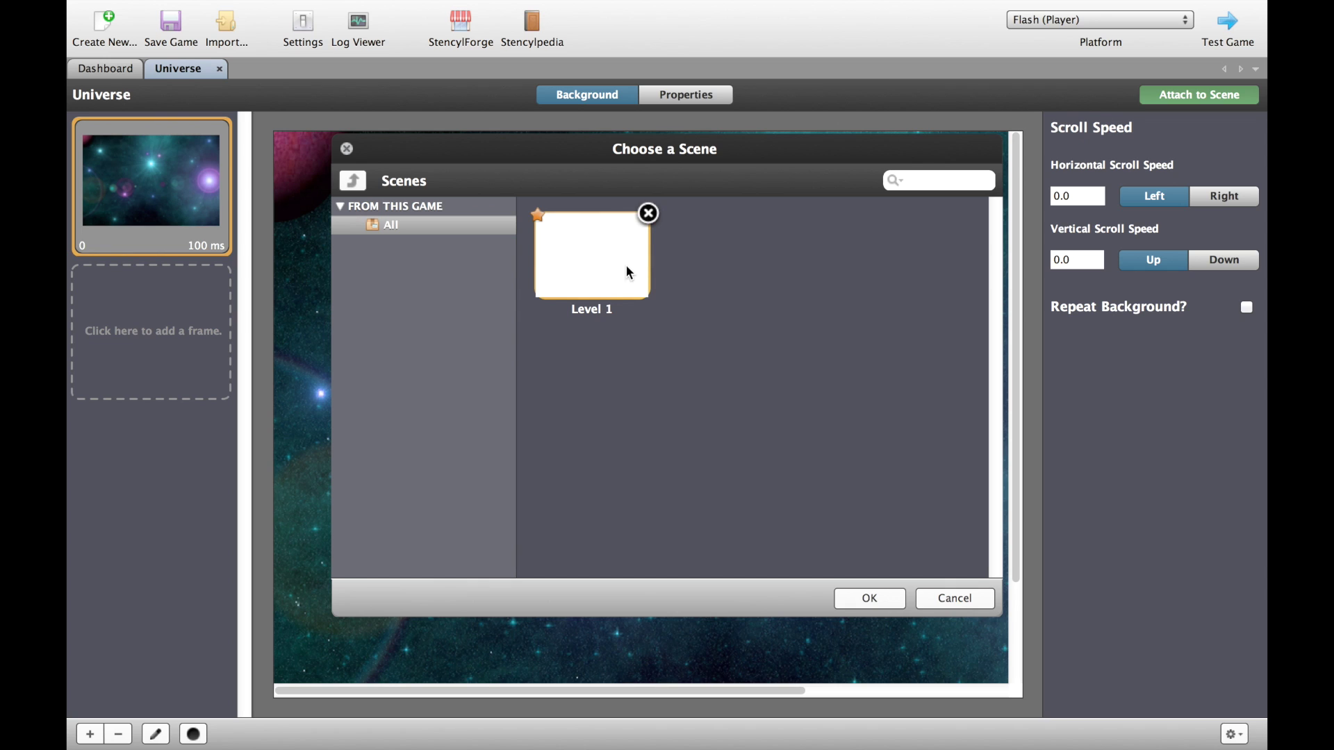
{"action": "left_click", "coordinate": [874, 600]}
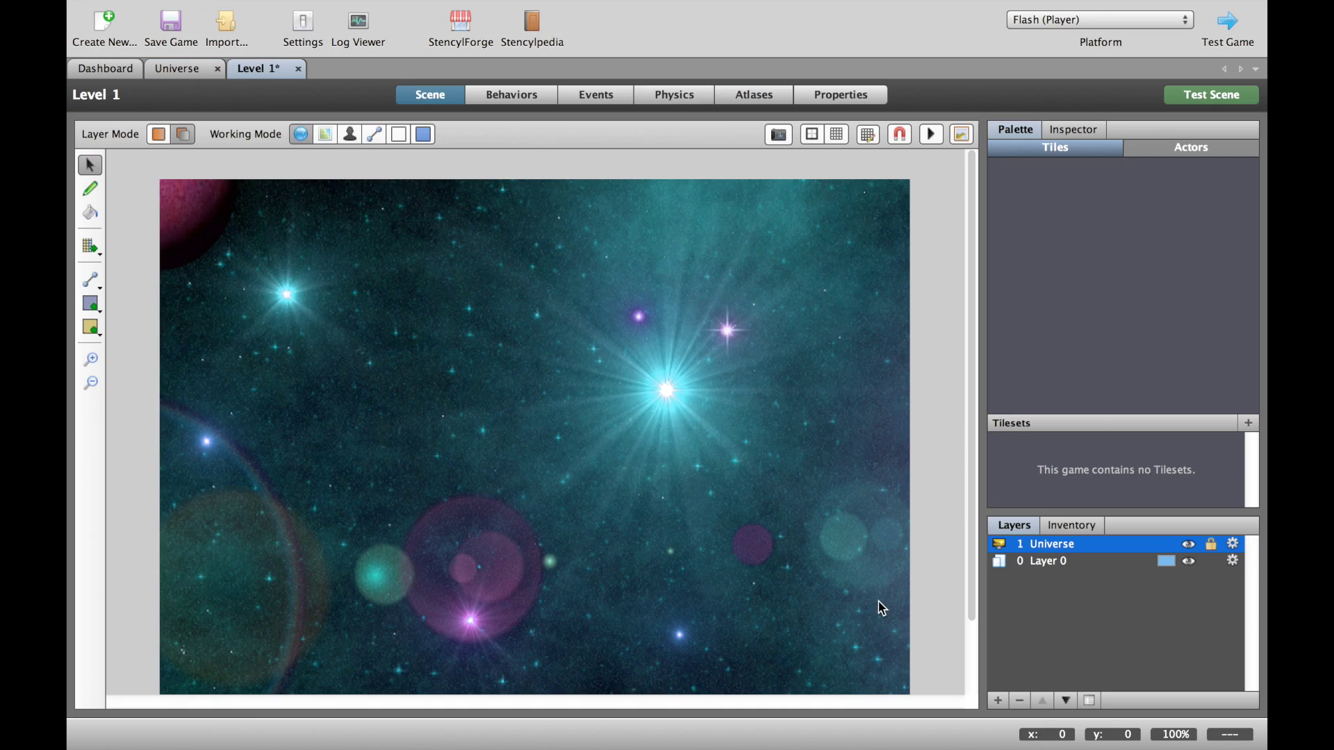
{"action": "left_click_drag", "start_coordinate": [970, 418], "coordinate": [963, 452]}
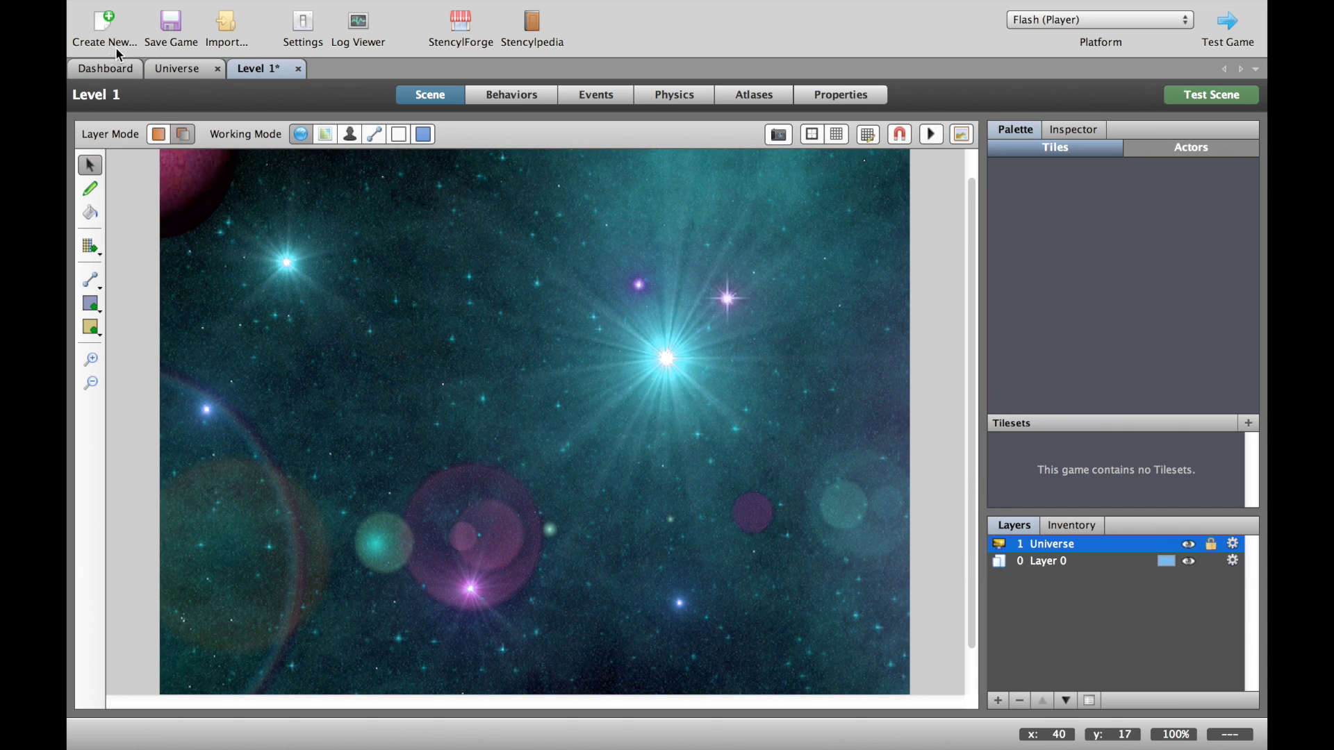
Add the Stencyl Book Croc to the Level 1 scene from its actor editor.
{"action": "left_click", "coordinate": [105, 70]}
{"action": "left_click", "coordinate": [179, 110]}
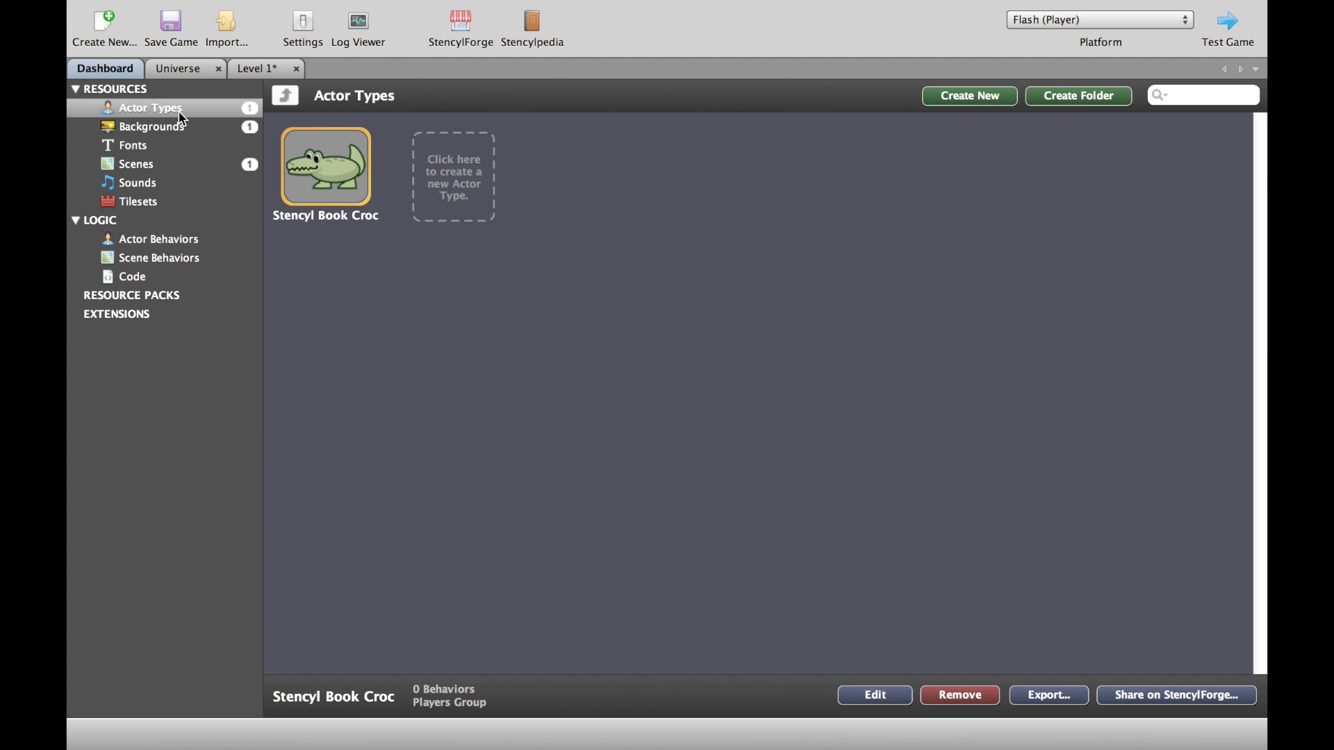
{"action": "double_click", "coordinate": [321, 163]}
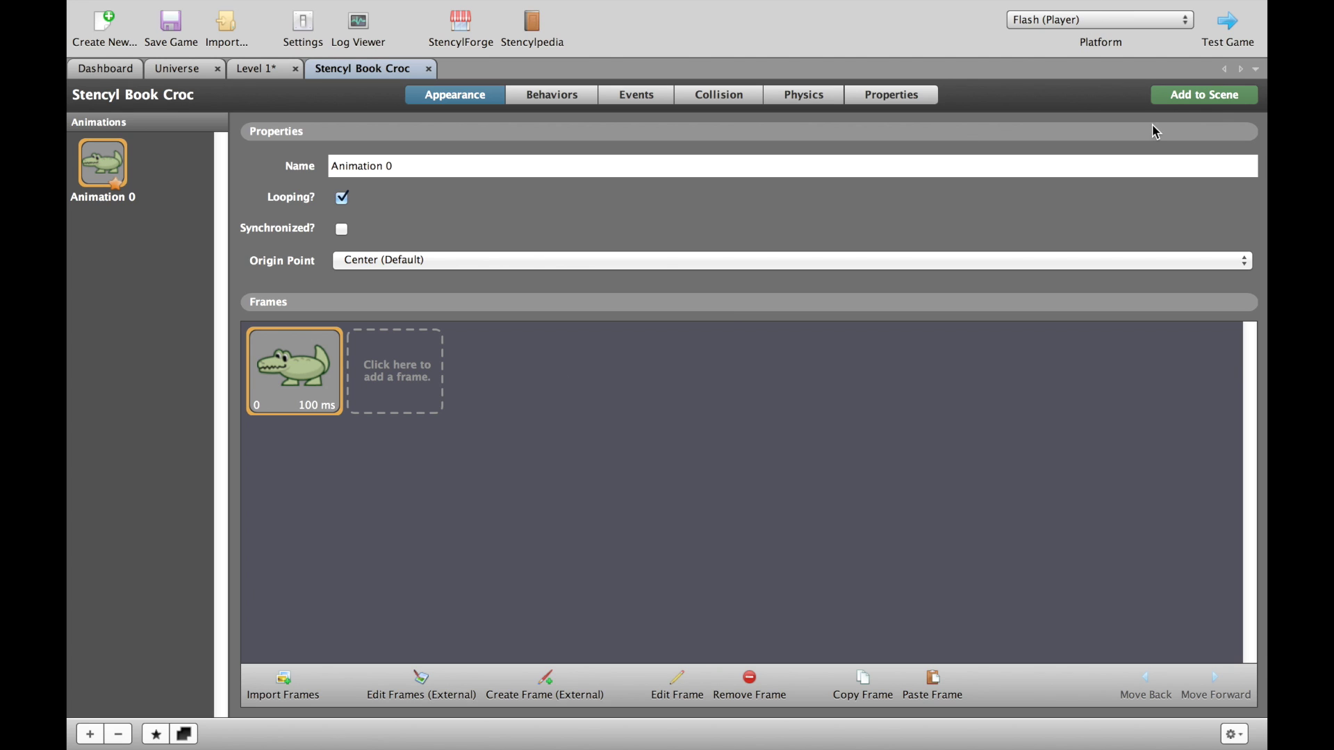
{"action": "left_click", "coordinate": [1208, 97]}
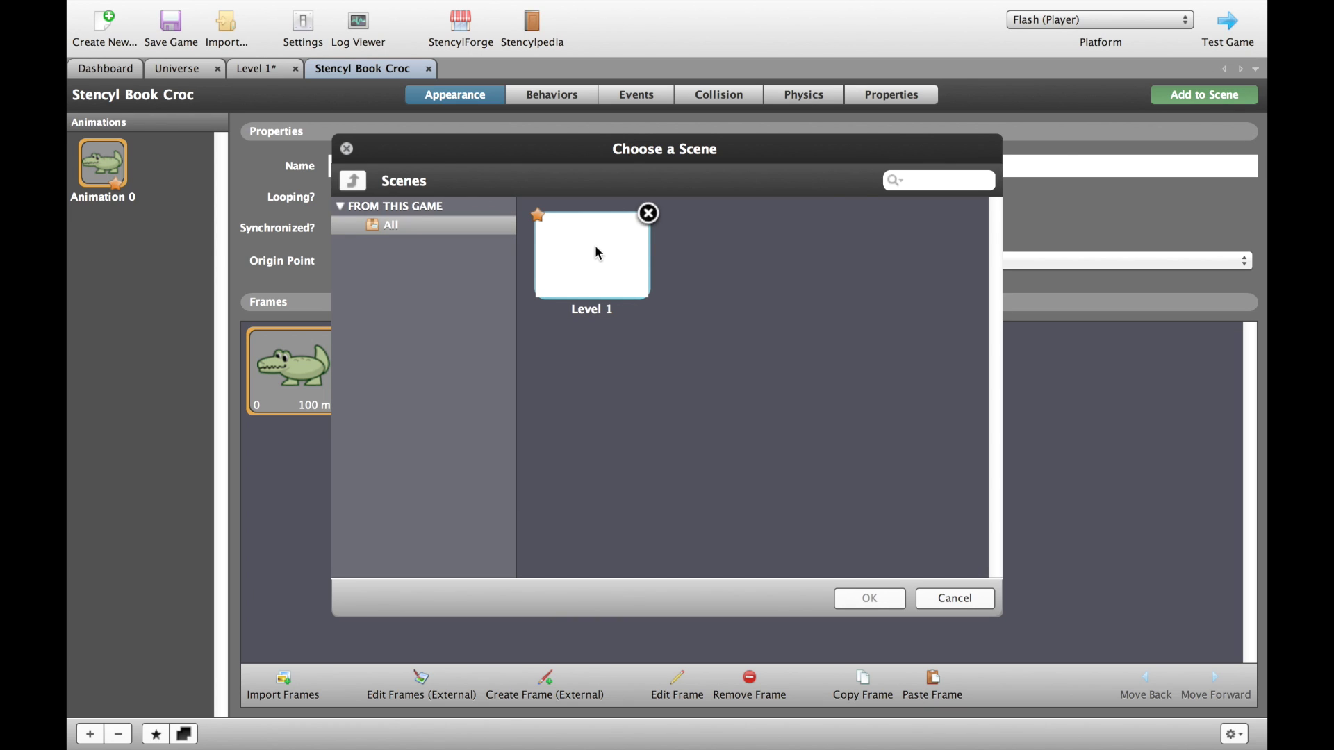
{"action": "left_click", "coordinate": [870, 599]}
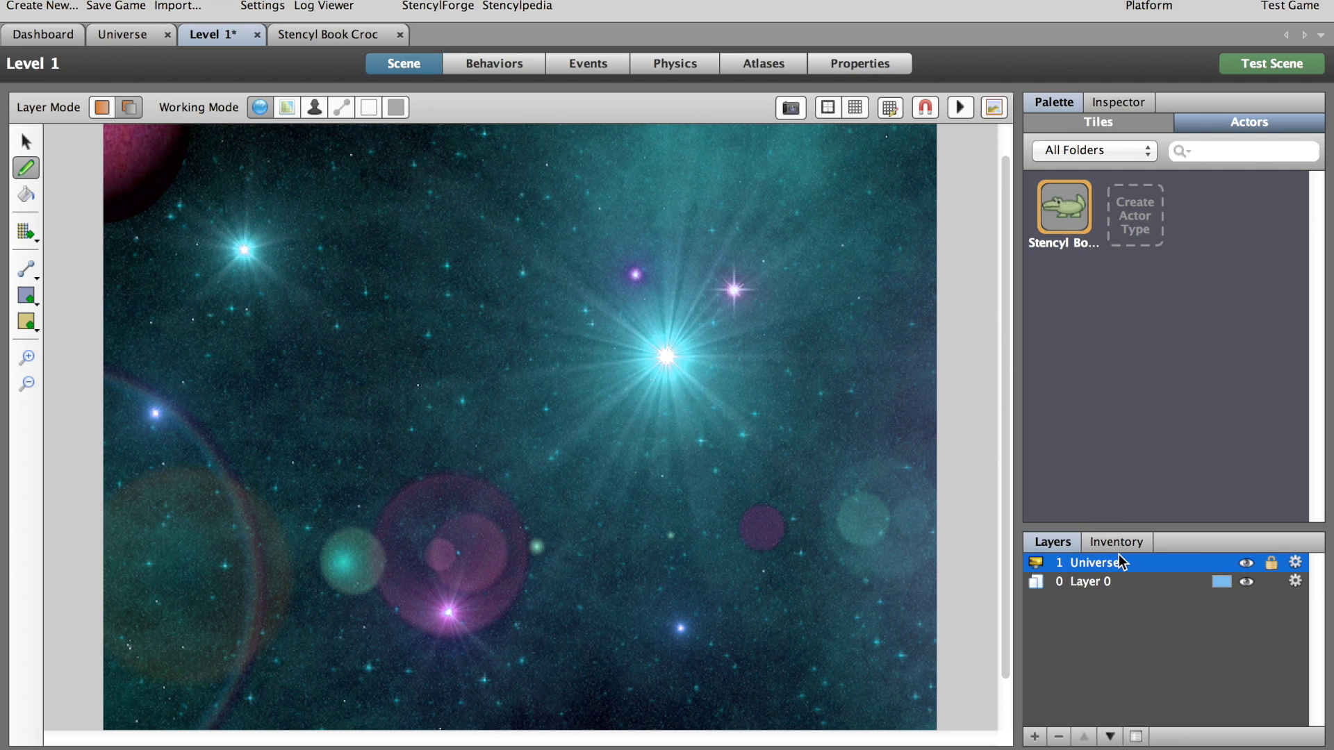
On Layer 0, drag the crocodile from the right edge toward the scene centre.
{"action": "left_click", "coordinate": [1132, 579]}
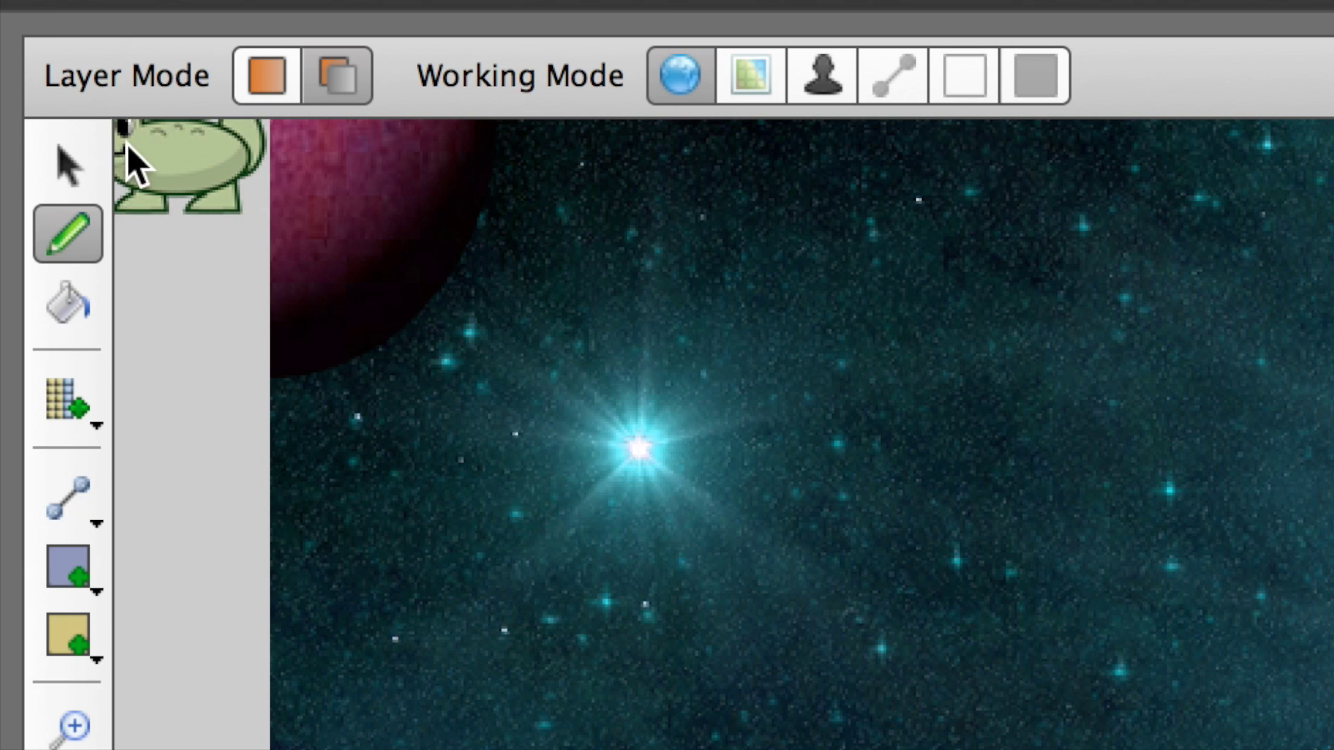
{"action": "left_click", "coordinate": [24, 141]}
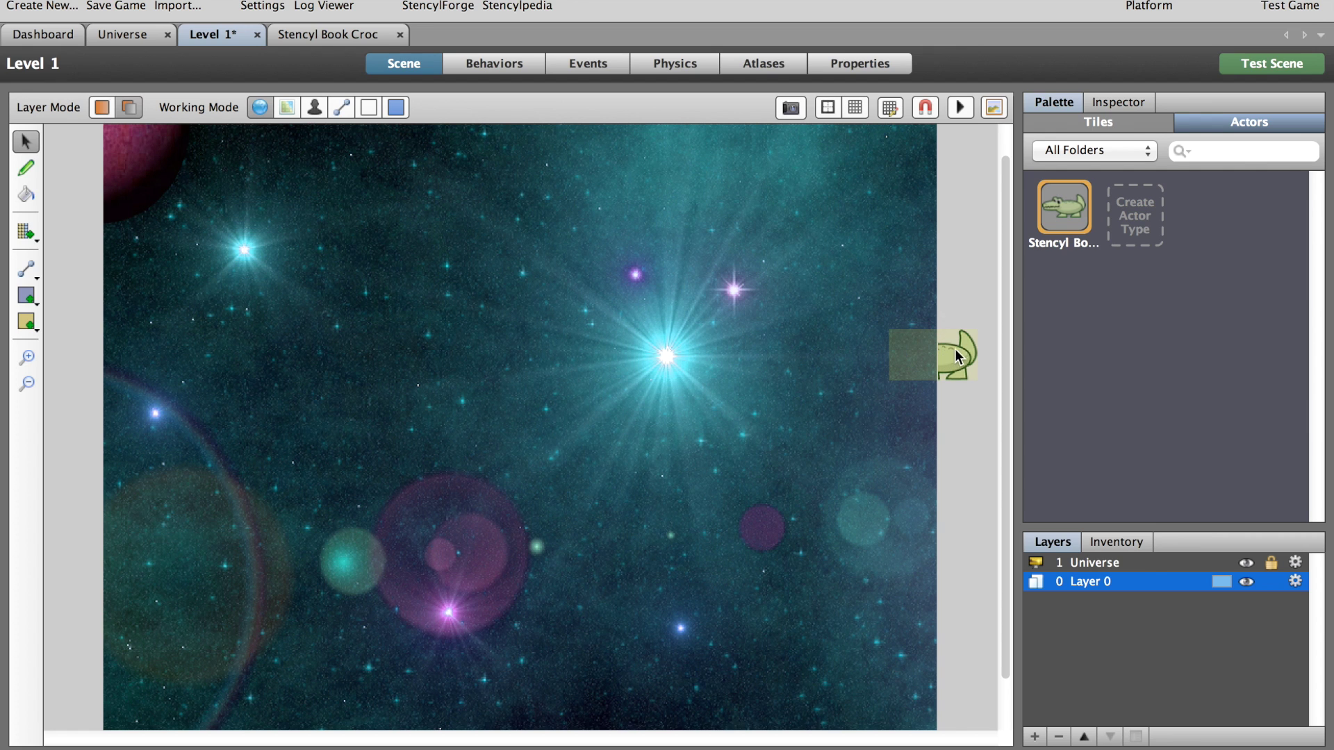
{"action": "left_click_drag", "start_coordinate": [956, 354], "coordinate": [554, 354]}
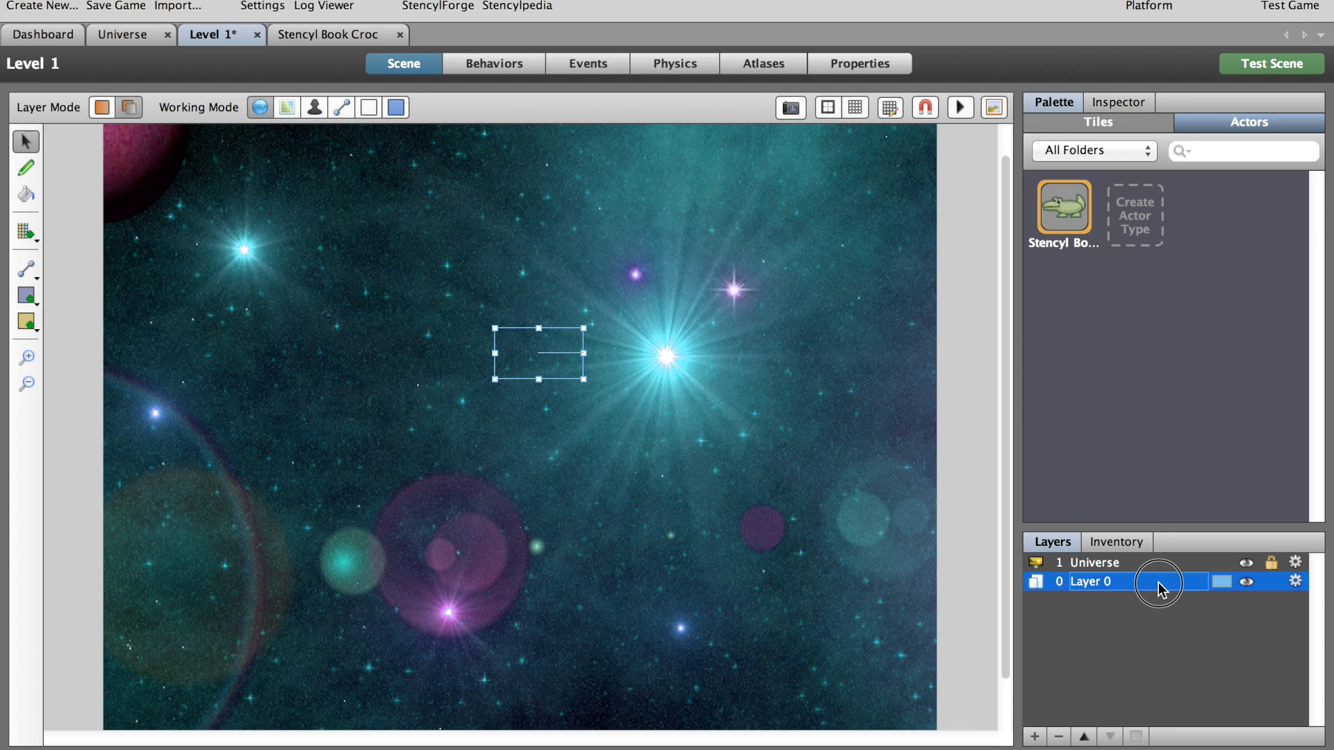
Raise Layer 0 above Universe and shift the crocodile down and right below the centre star.
{"action": "left_click", "coordinate": [1157, 562]}
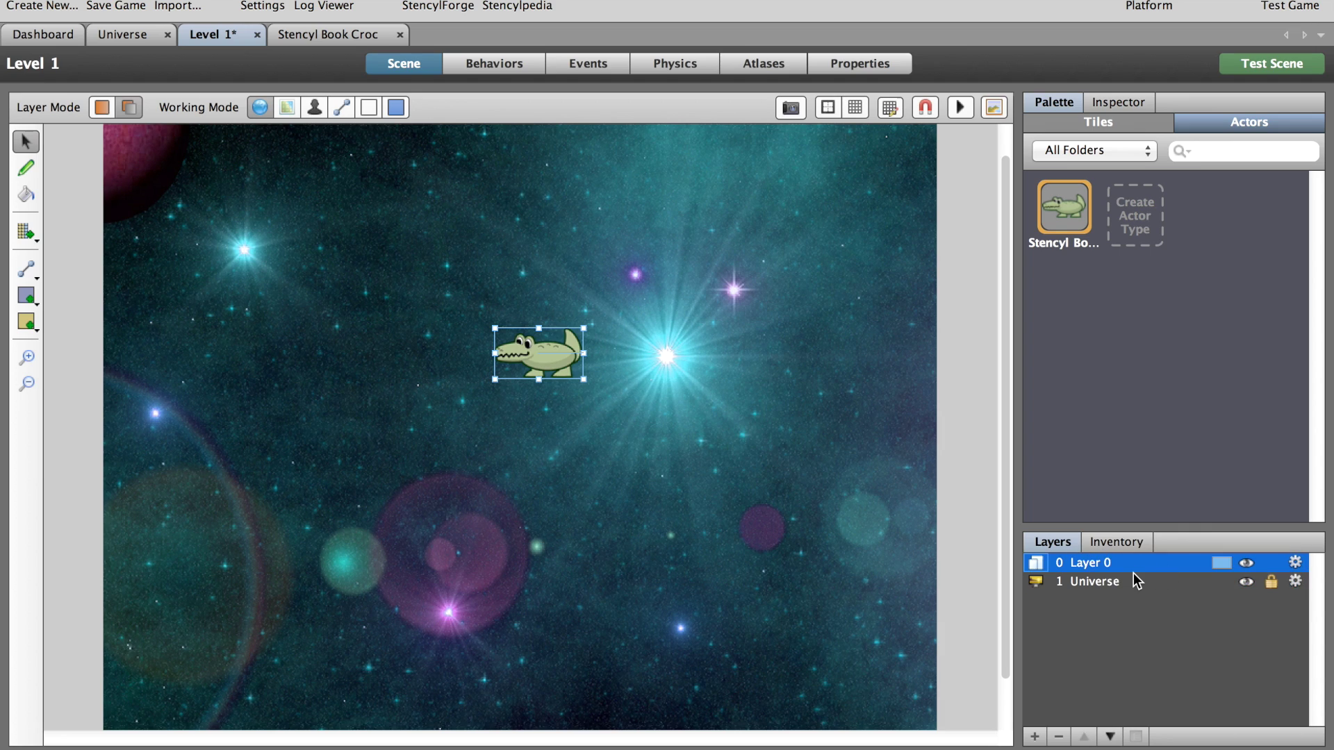
{"action": "left_click", "coordinate": [694, 410]}
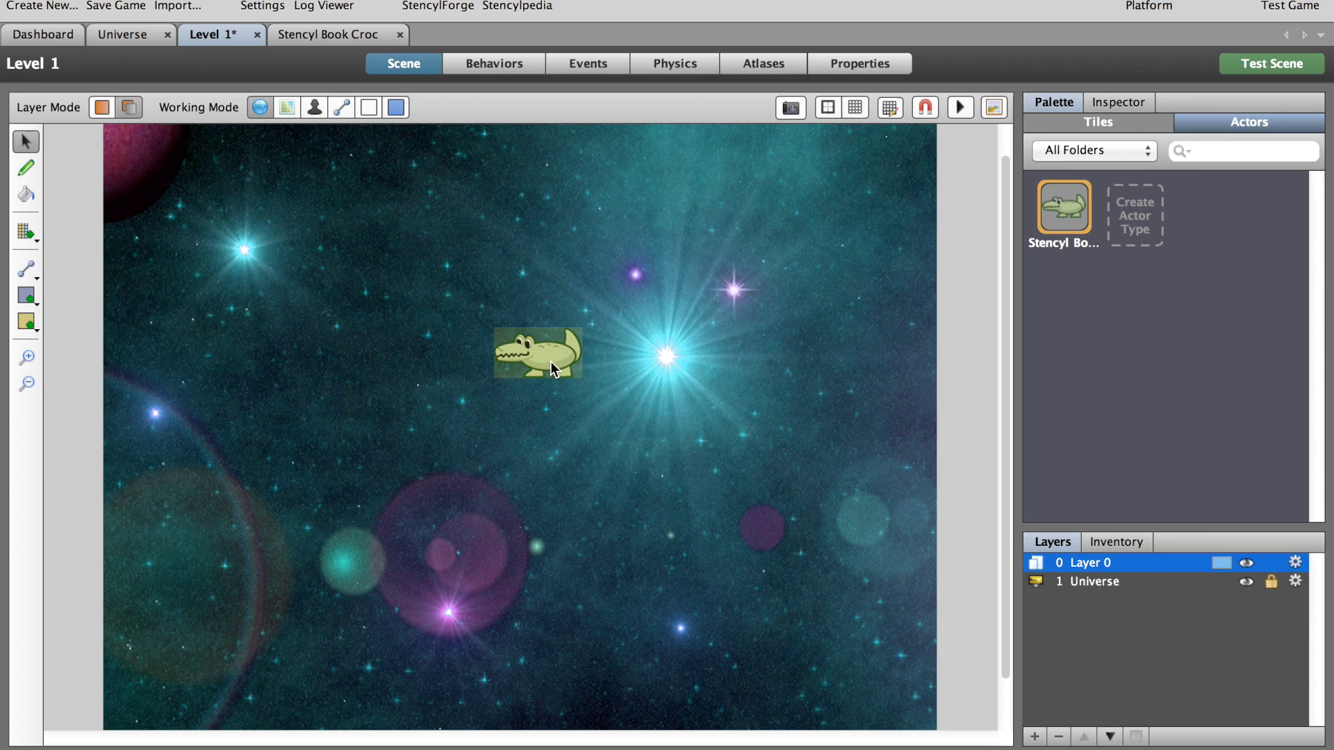
{"action": "left_click_drag", "start_coordinate": [550, 362], "coordinate": [528, 448]}
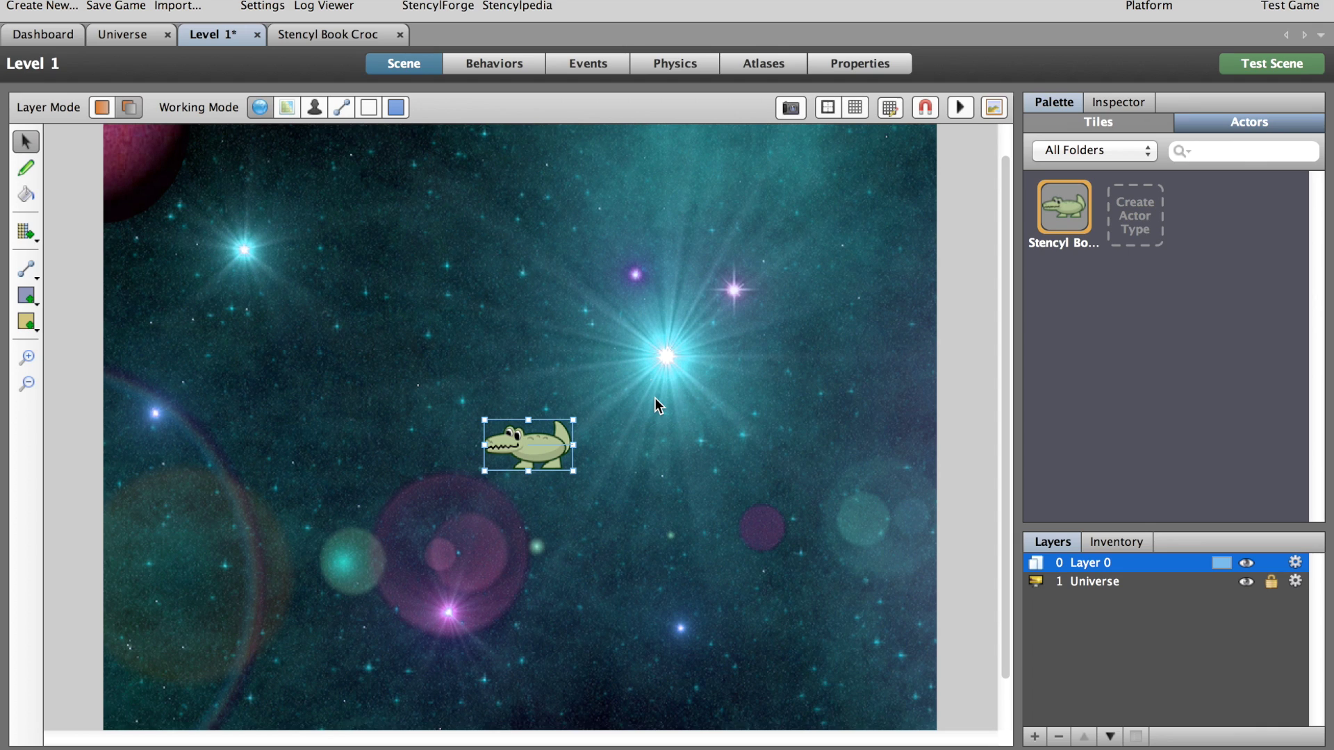
{"action": "key", "text": "super+z"}
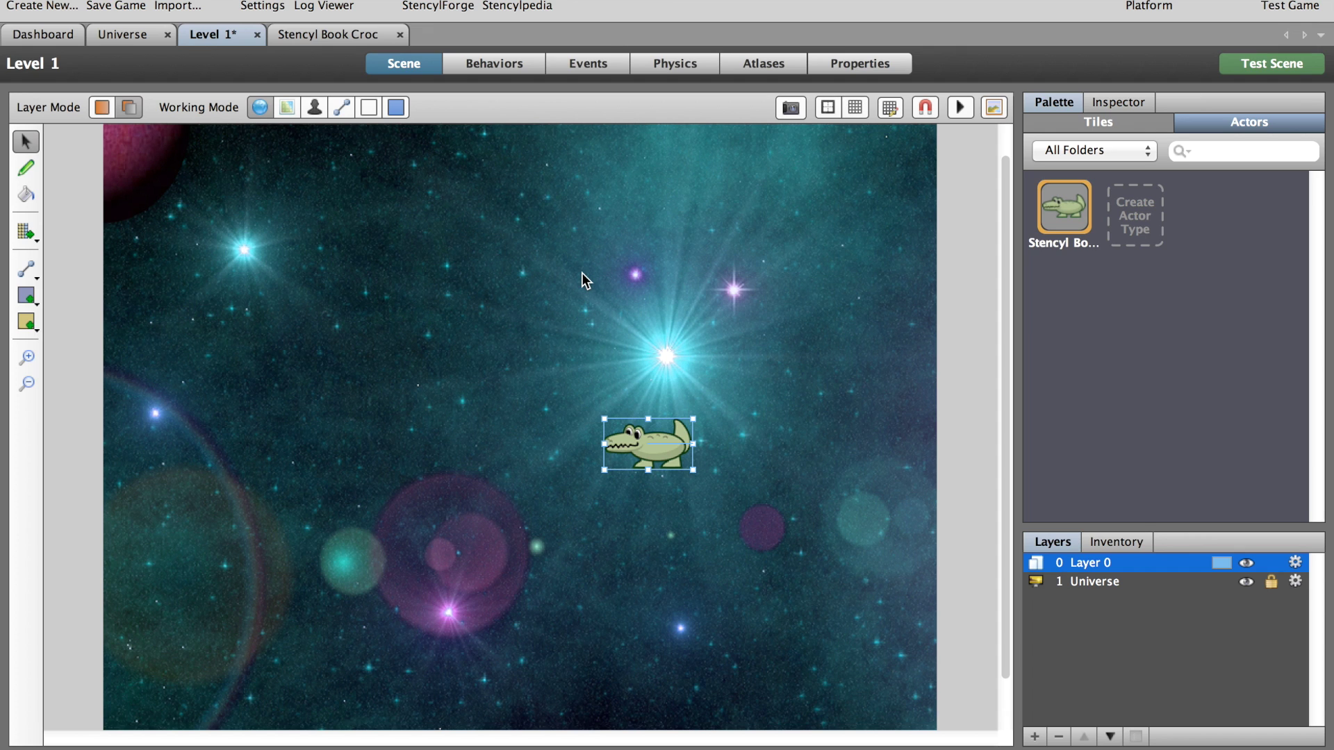